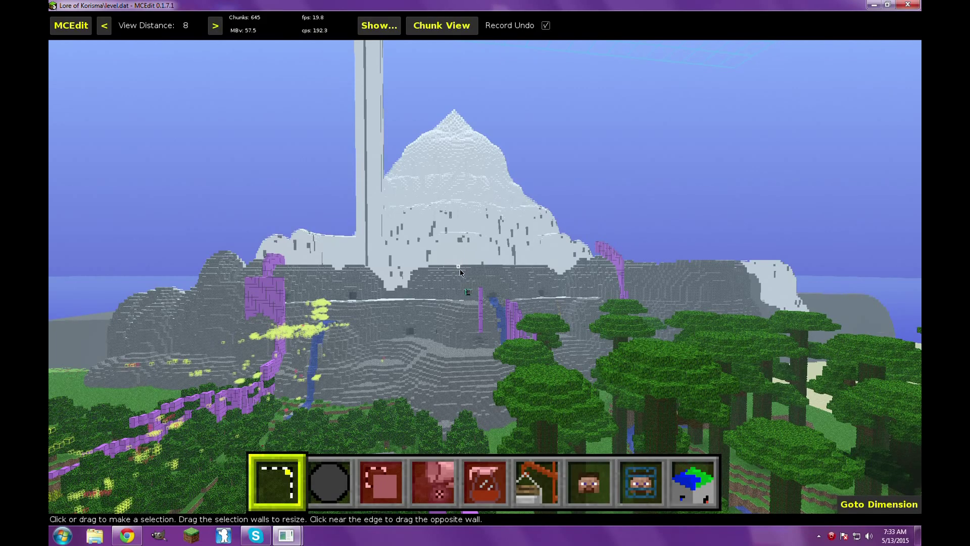
# Fly over the forest and desert to examine the terrain around the mountain, grass field and sand dunes.
pyautogui.rightClick(459, 291)
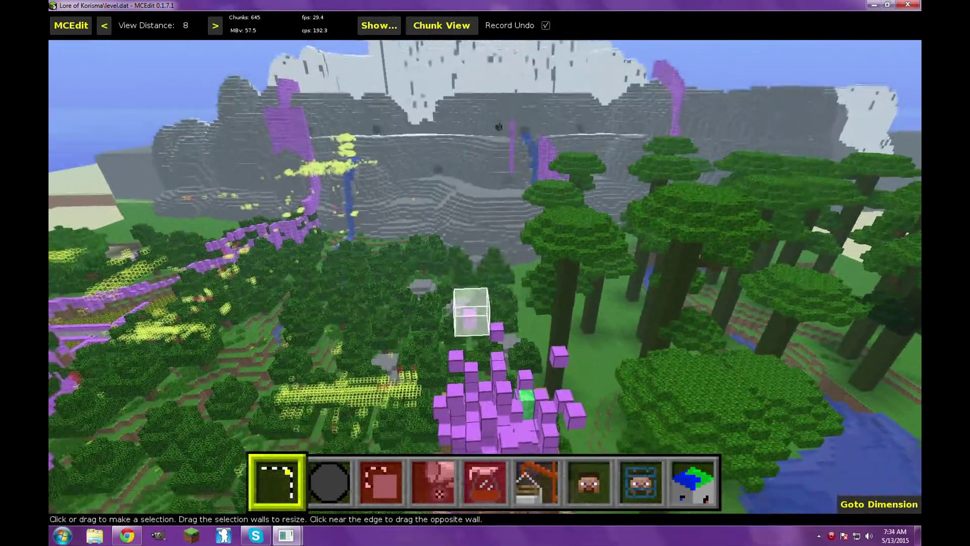
pyautogui.press('d')
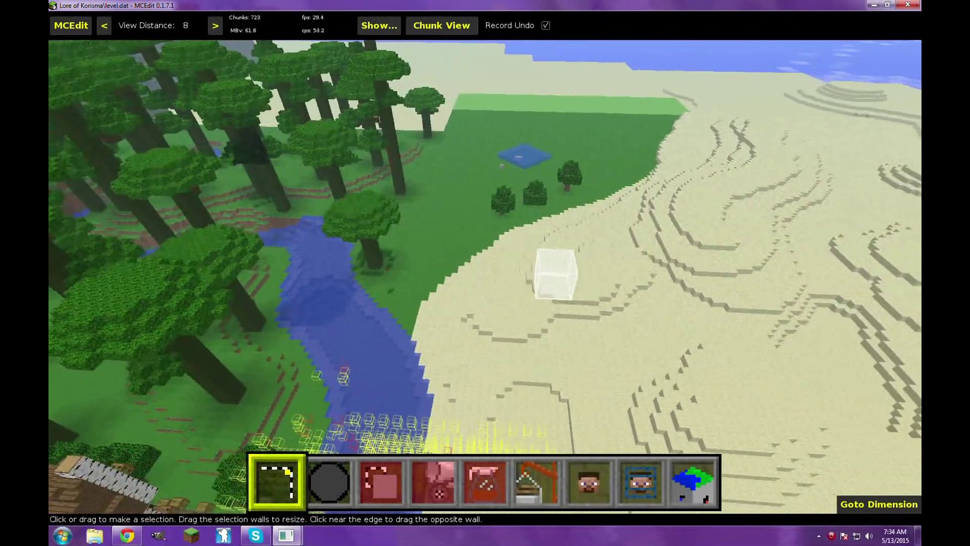
pyautogui.press('i')
pyautogui.press('d')
pyautogui.press('l')
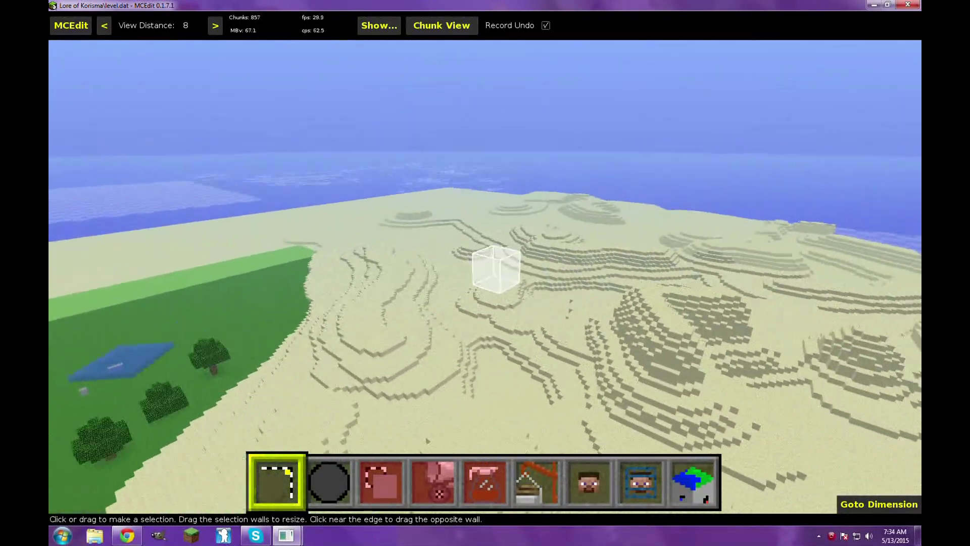
pyautogui.press('i')
pyautogui.press('i')
pyautogui.press('w')
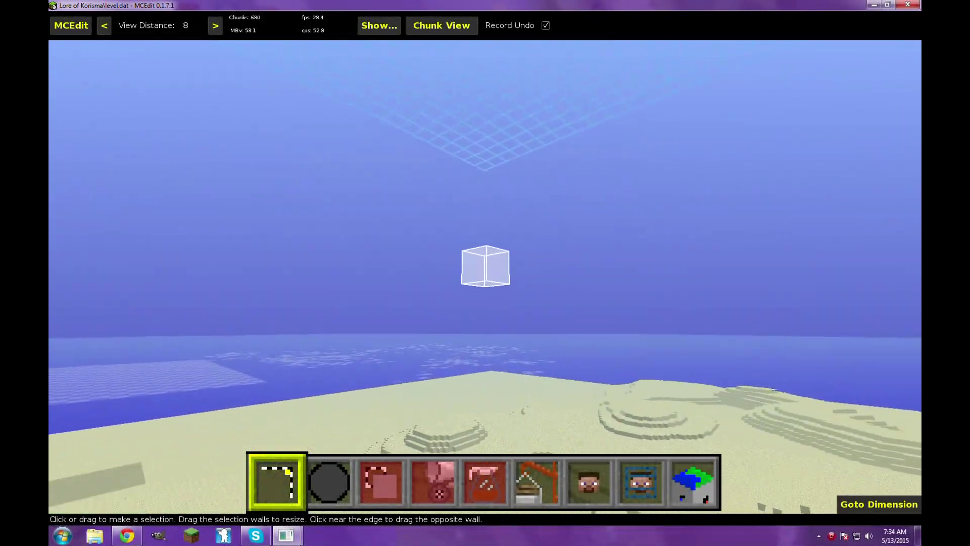
pyautogui.press('k')
pyautogui.press('i')
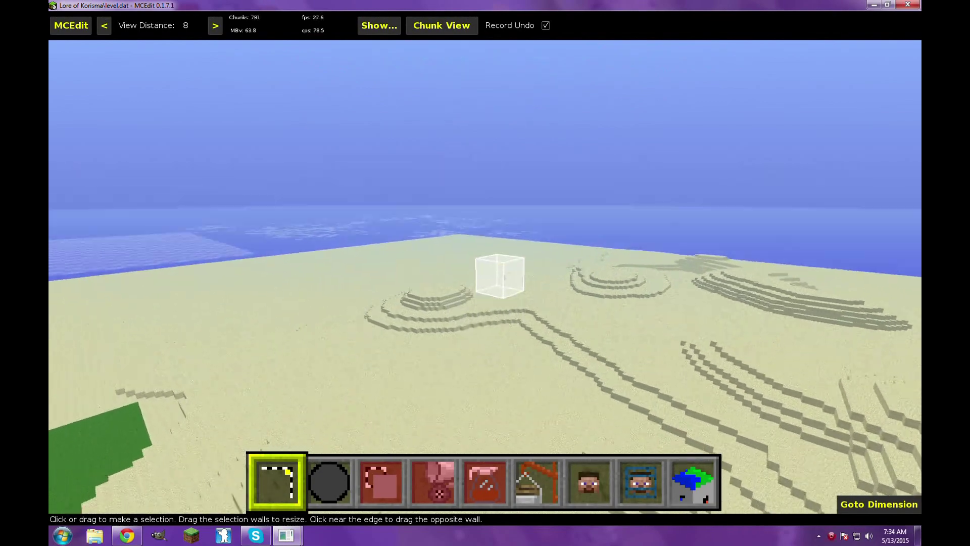
pyautogui.press('k')
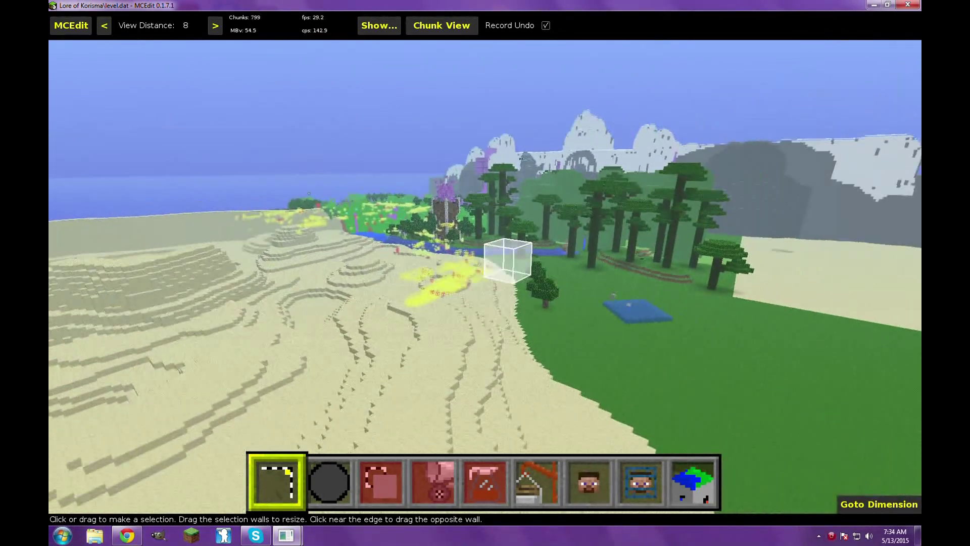
# Select a strip 32 blocks wide, 5 long and 1 high on the grass field beside the desert.
pyautogui.rightClick(457, 297)
pyautogui.rightClick(457, 298)
pyautogui.press('w')
pyautogui.rightClick(396, 262)
pyautogui.moveTo(396, 261); pyautogui.dragTo(529, 369)
# Choose the Setbiome filter for the selected strip of grass.
pyautogui.press('5')
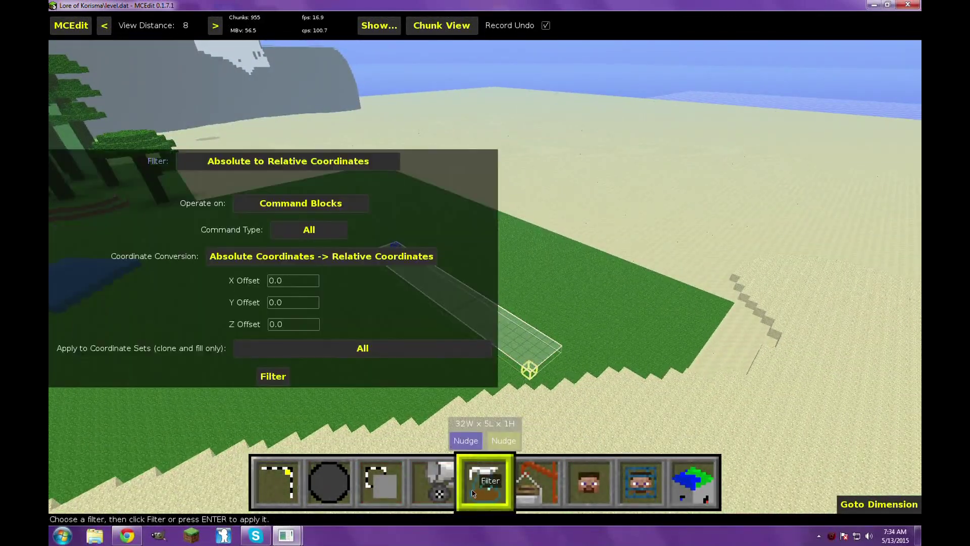
pyautogui.click(287, 162)
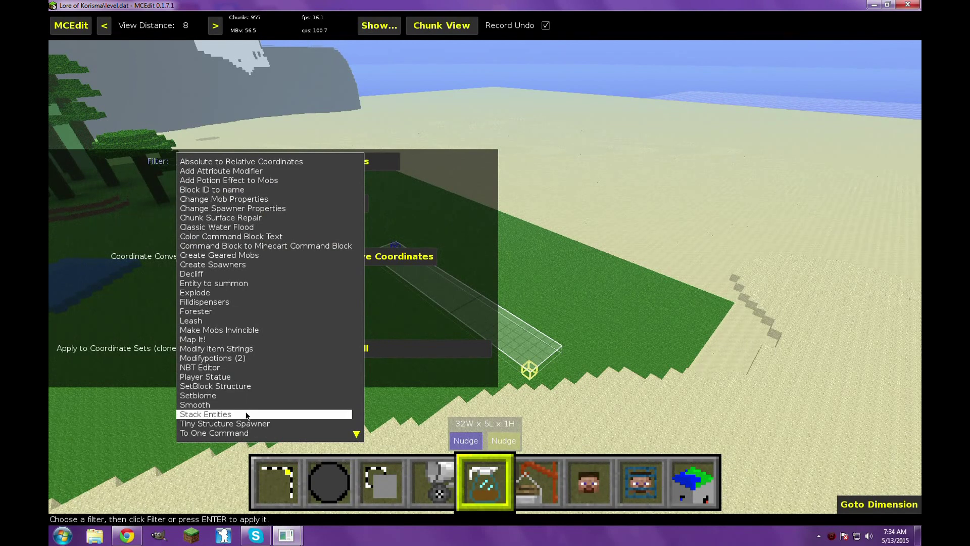
pyautogui.click(237, 395)
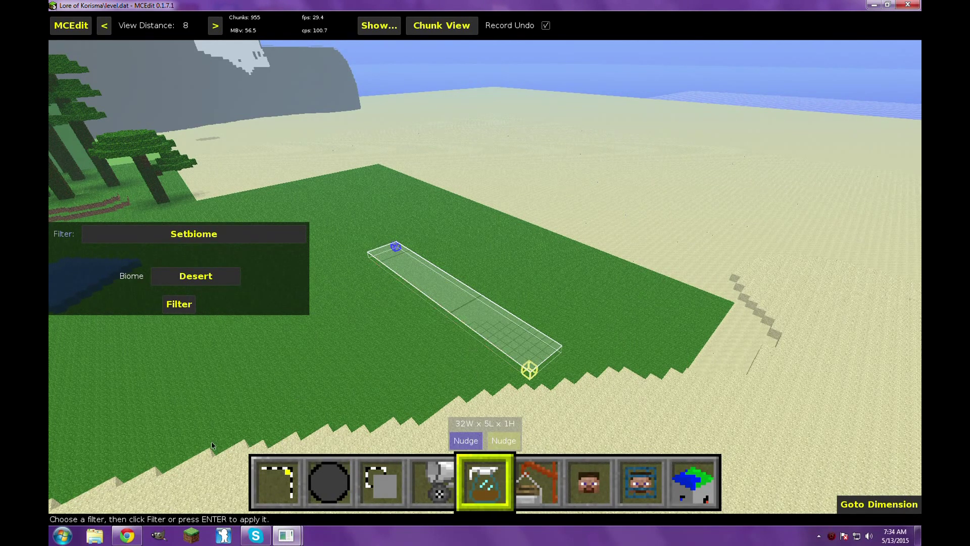
# Move over to the desert dunes and set the round fill brush to Sand with a height of 7.
pyautogui.click(284, 474)
pyautogui.rightClick(281, 419)
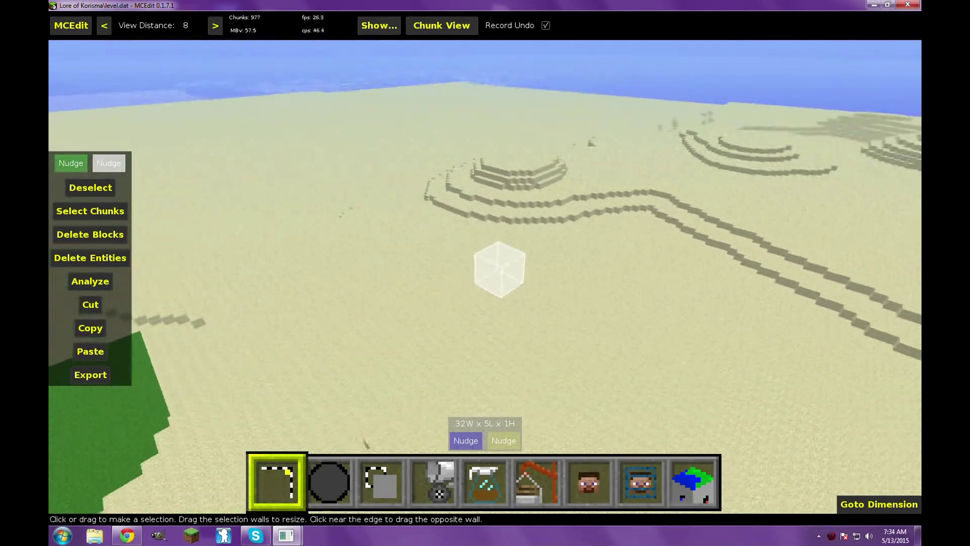
pyautogui.press('w')
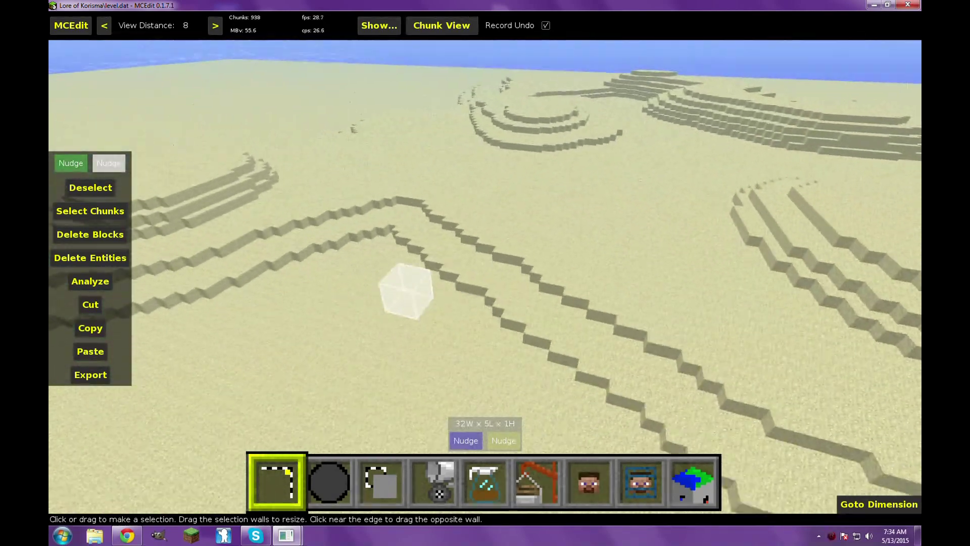
pyautogui.click(328, 459)
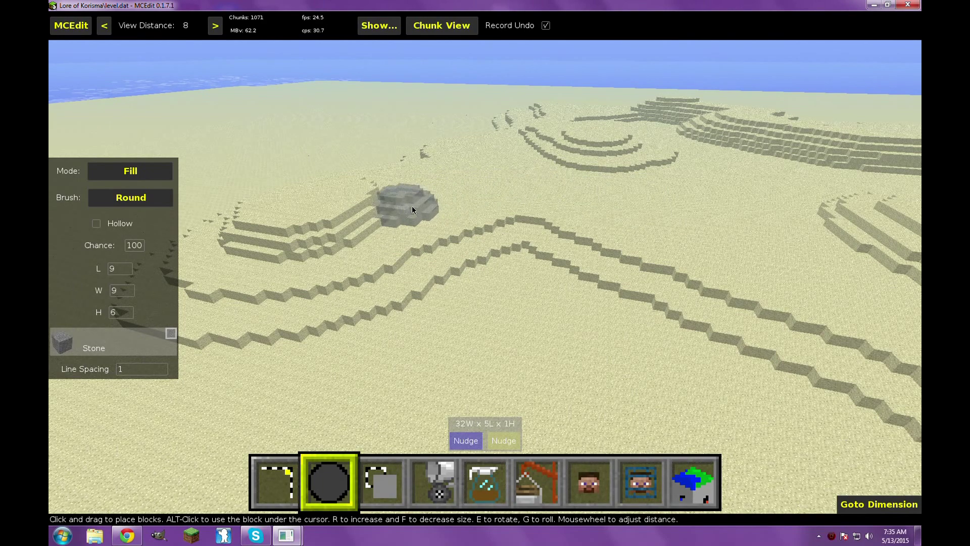
pyautogui.click(100, 351)
pyautogui.click(443, 145)
pyautogui.write('sa')
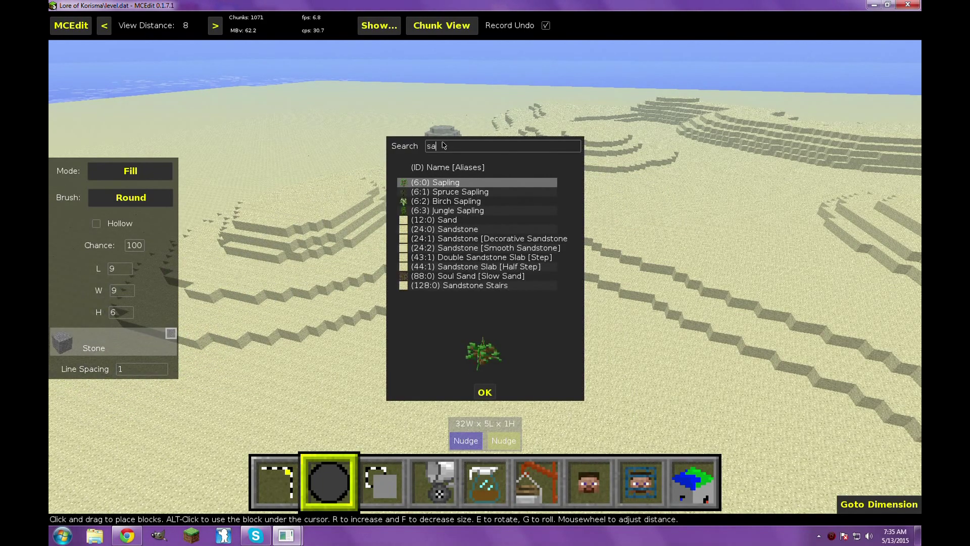
pyautogui.write('nd')
pyautogui.click(483, 393)
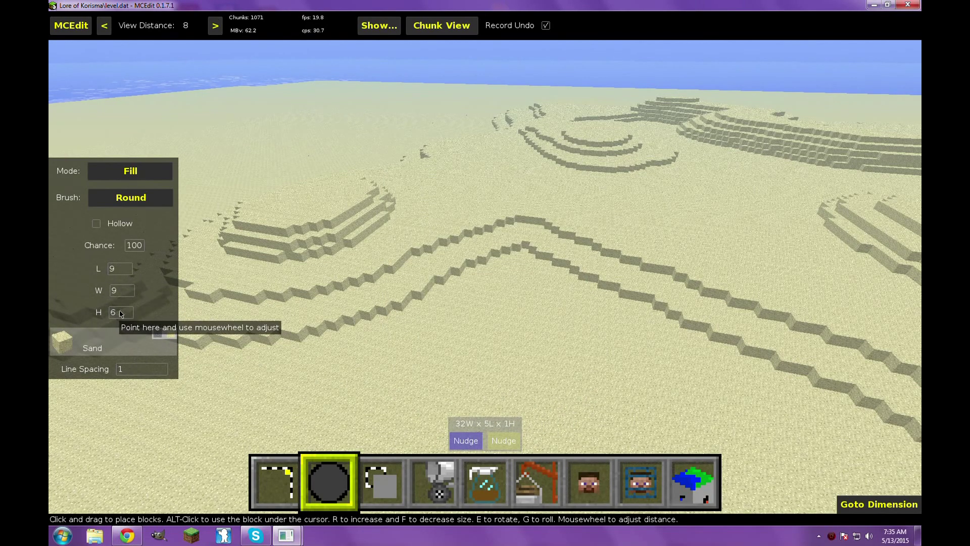
pyautogui.scroll(1, 121, 313)
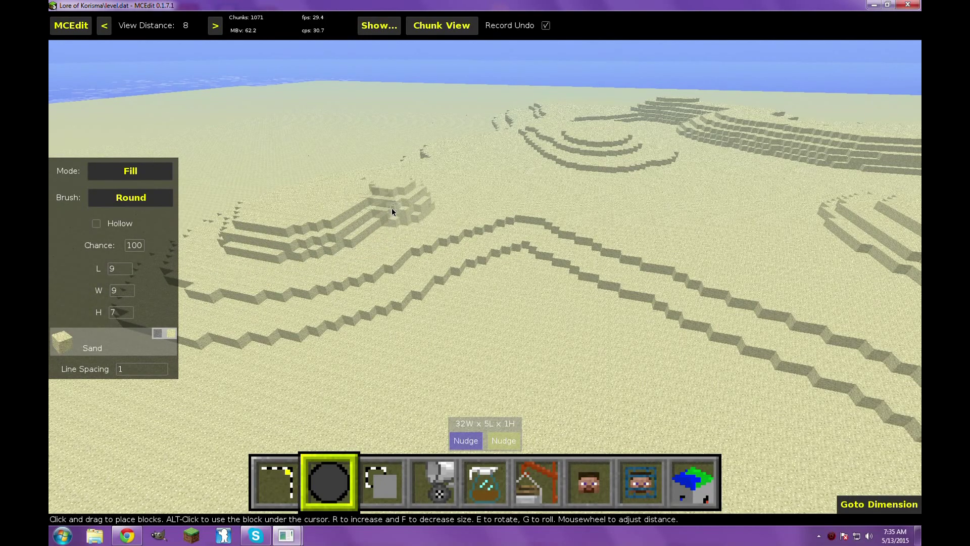
# Brush extra sand onto the desert dunes, and save the world before closing MCEdit.
pyautogui.moveTo(393, 215)
pyautogui.mouseDown()
pyautogui.moveTo(523, 194)
pyautogui.moveTo(619, 221)
pyautogui.mouseUp()
pyautogui.rightClick(613, 219)
pyautogui.press('d')
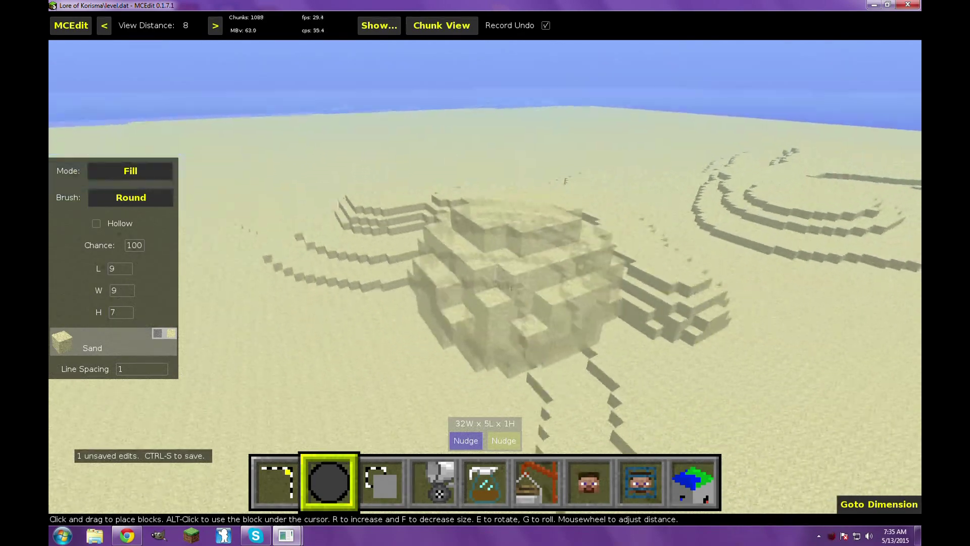
pyautogui.moveTo(505, 455); pyautogui.dragTo(505, 384, button='right')
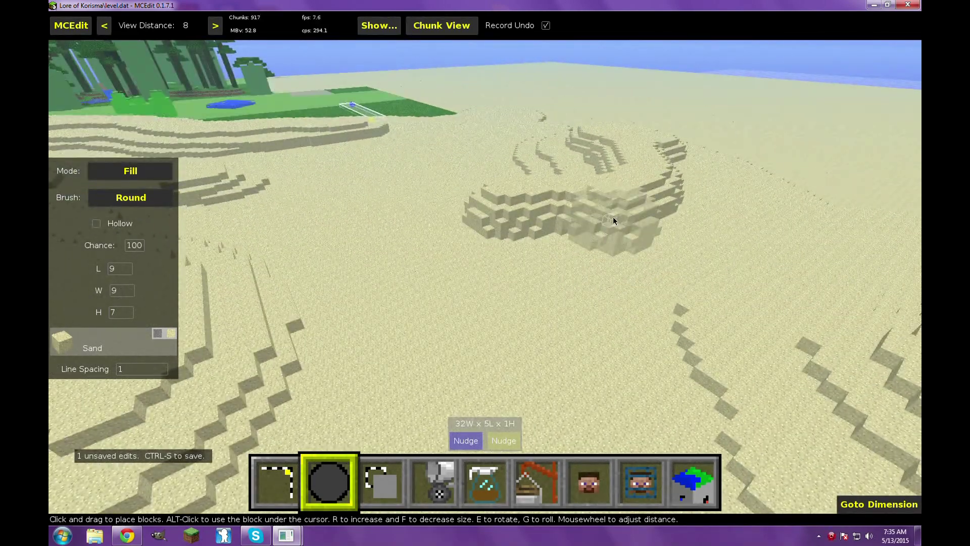
pyautogui.hotkey('ctrl', 's')
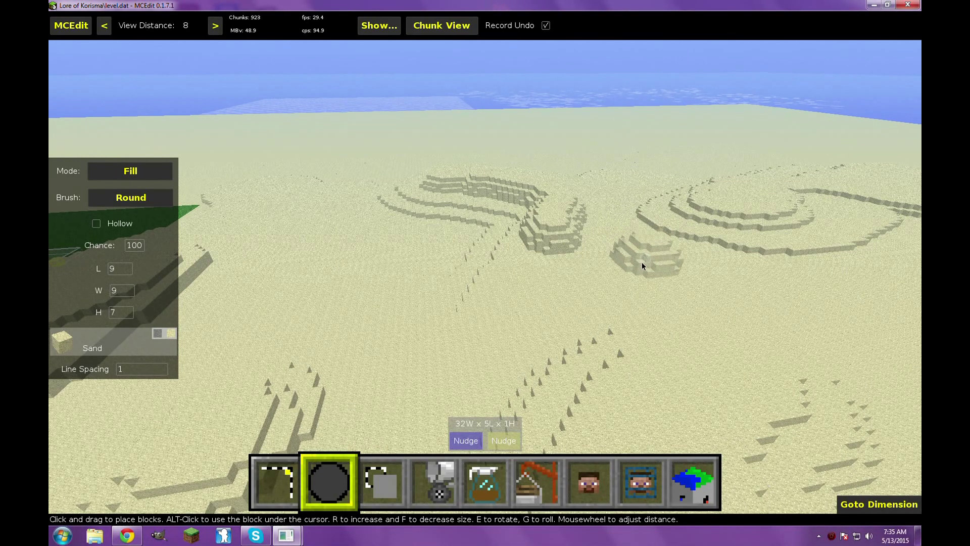
pyautogui.click(908, 5)
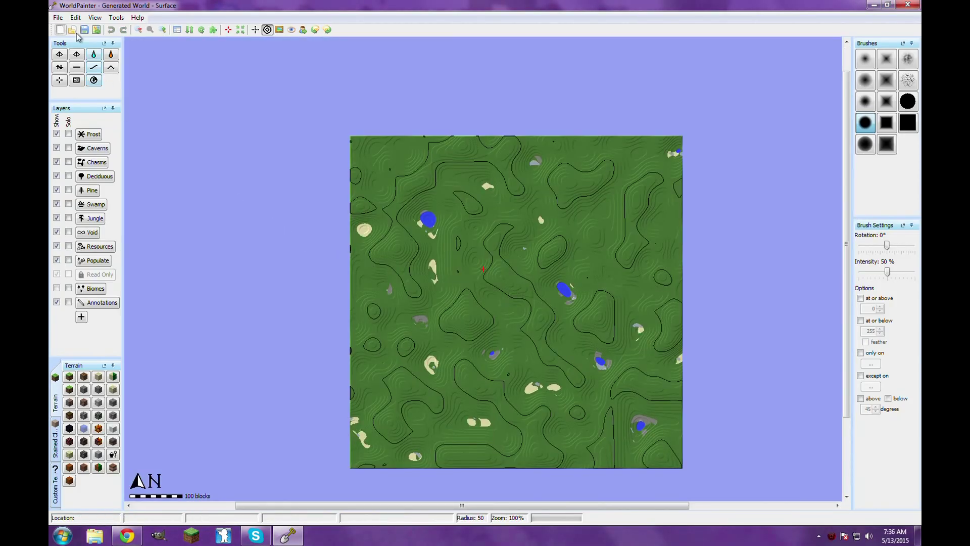
# Switch to WorldPainter and import the level.dat of the Lore of Korisma save as an existing Minecraft map.
pyautogui.click(62, 18)
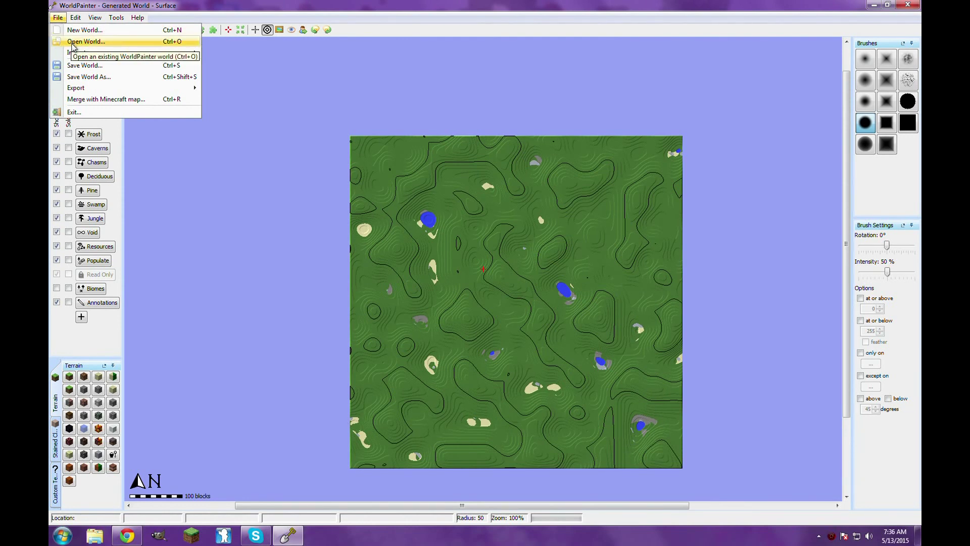
pyautogui.moveTo(88, 54)
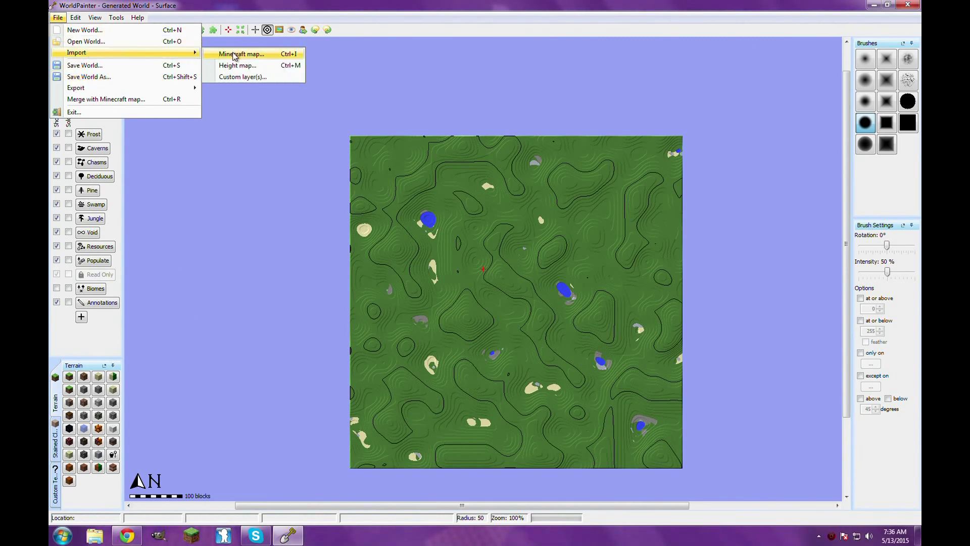
pyautogui.click(234, 55)
pyautogui.click(589, 201)
pyautogui.click(422, 199)
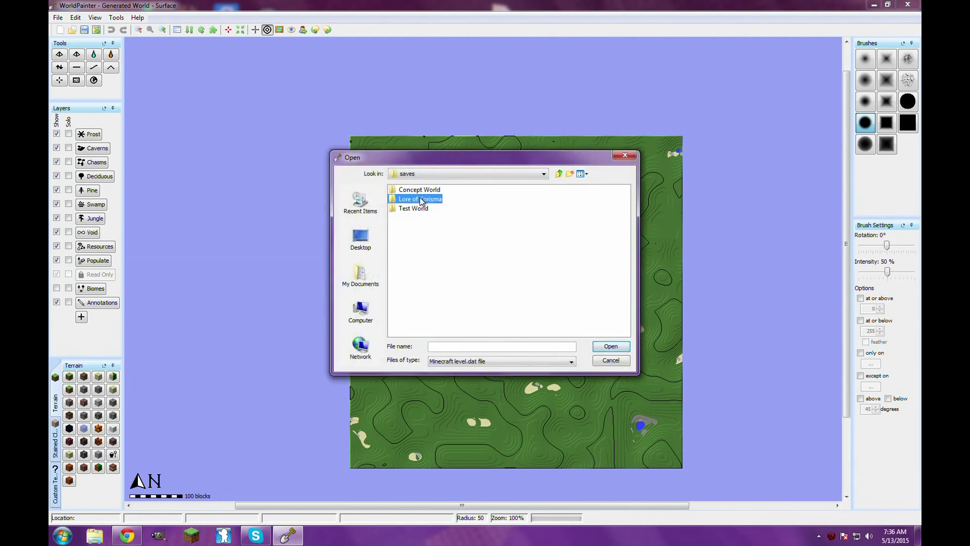
pyautogui.click(609, 346)
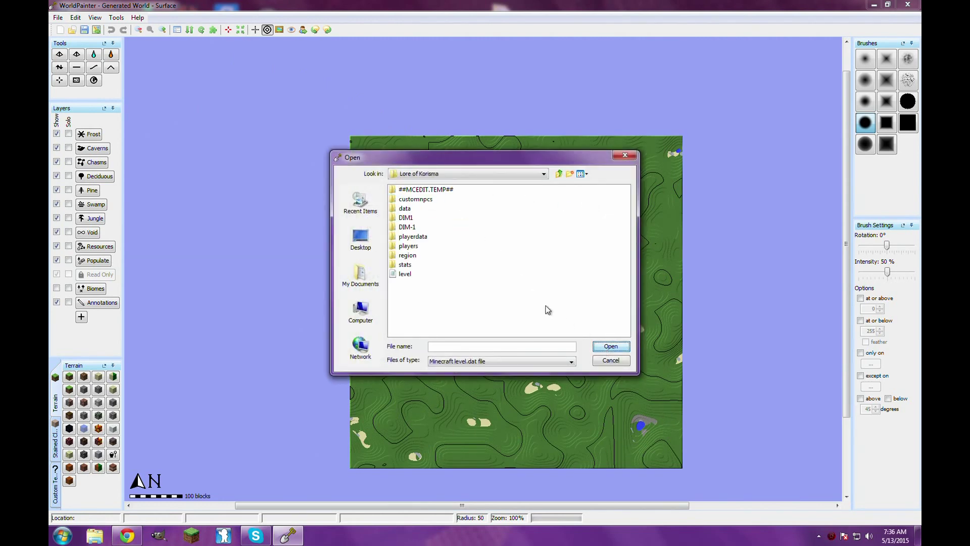
pyautogui.click(404, 274)
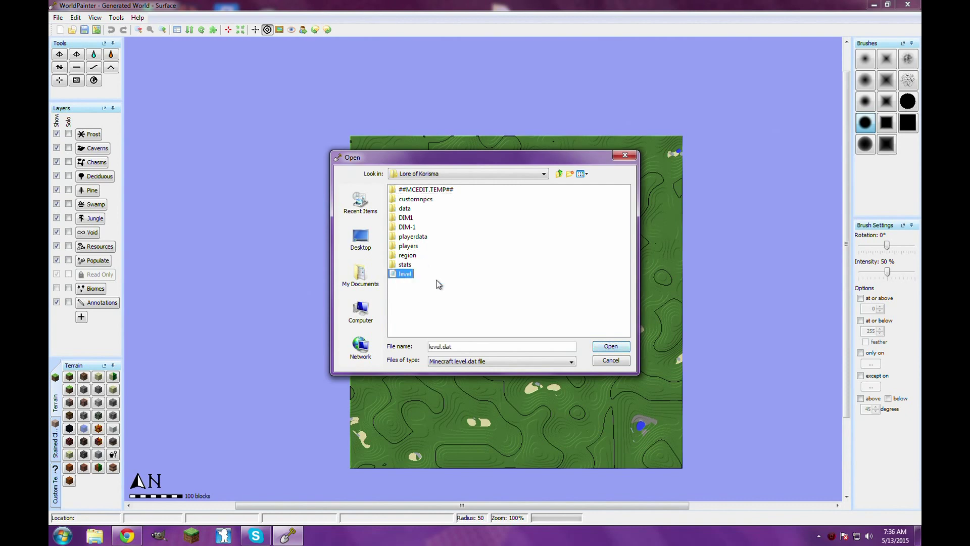
pyautogui.click(610, 347)
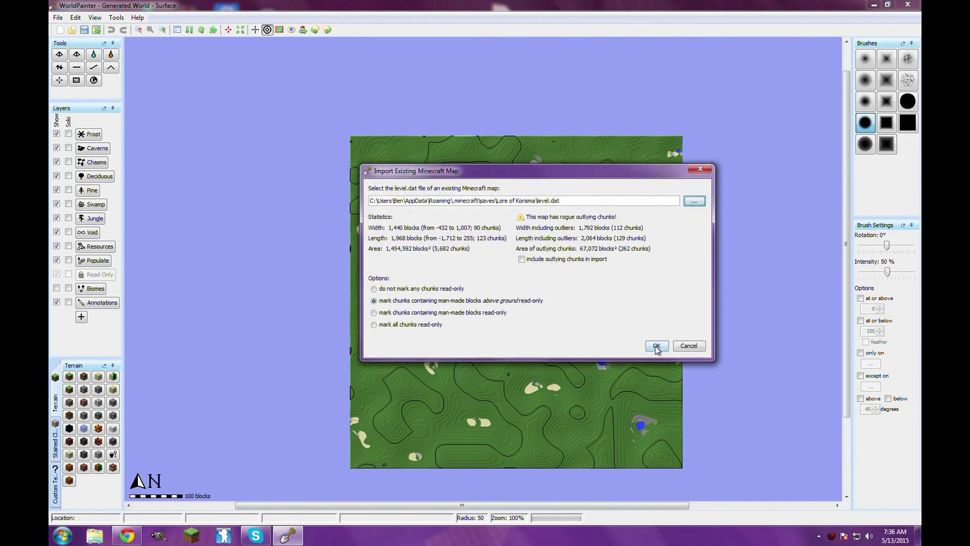
pyautogui.click(657, 348)
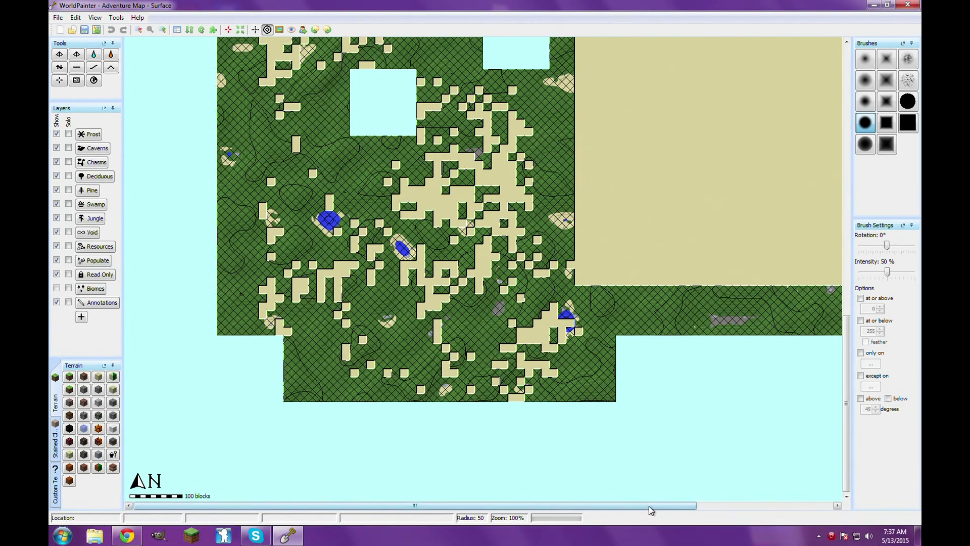
# Paint a patch of pale yellow-green terrain on the flat sand southwest of the dunes with a round brush of radius 50.
pyautogui.moveTo(664, 506); pyautogui.dragTo(795, 506)
pyautogui.moveTo(844, 440); pyautogui.dragTo(838, 228)
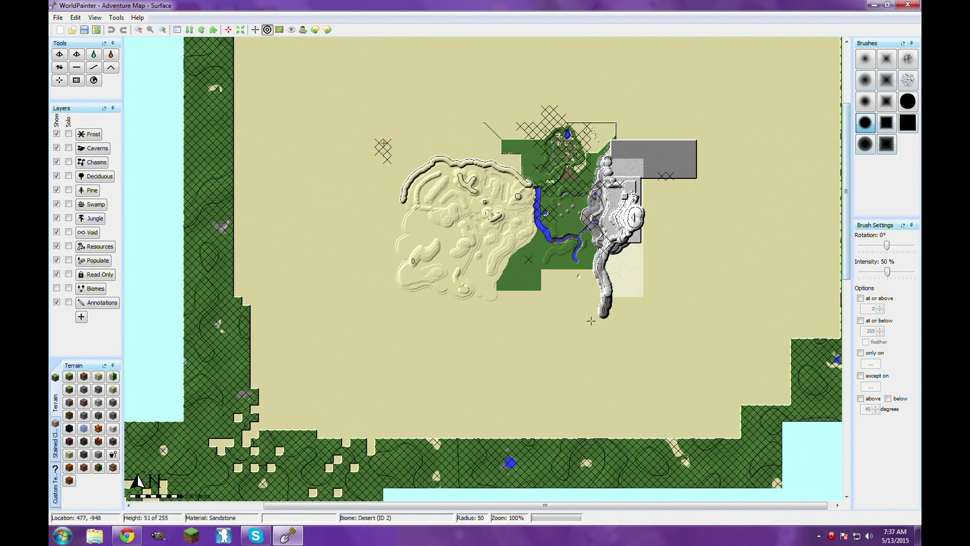
pyautogui.click(864, 123)
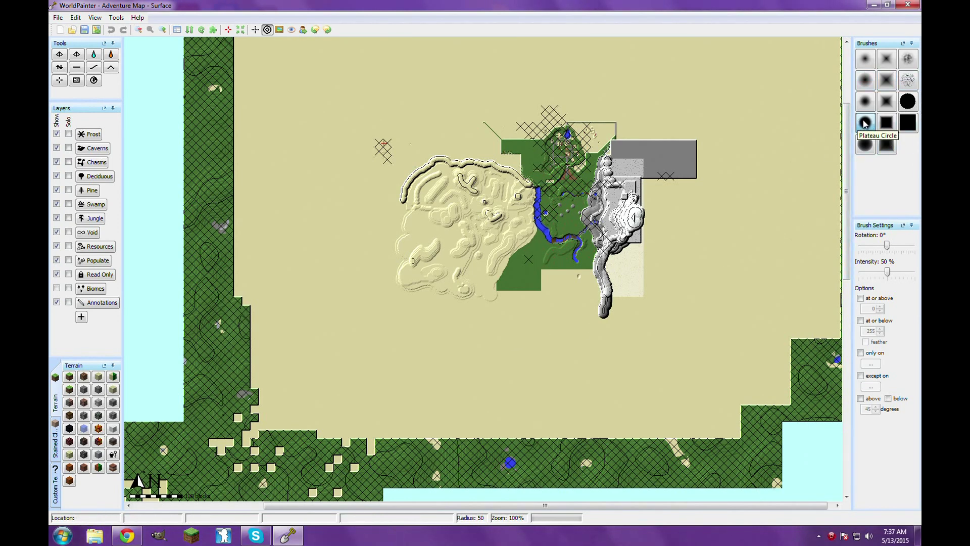
pyautogui.click(69, 455)
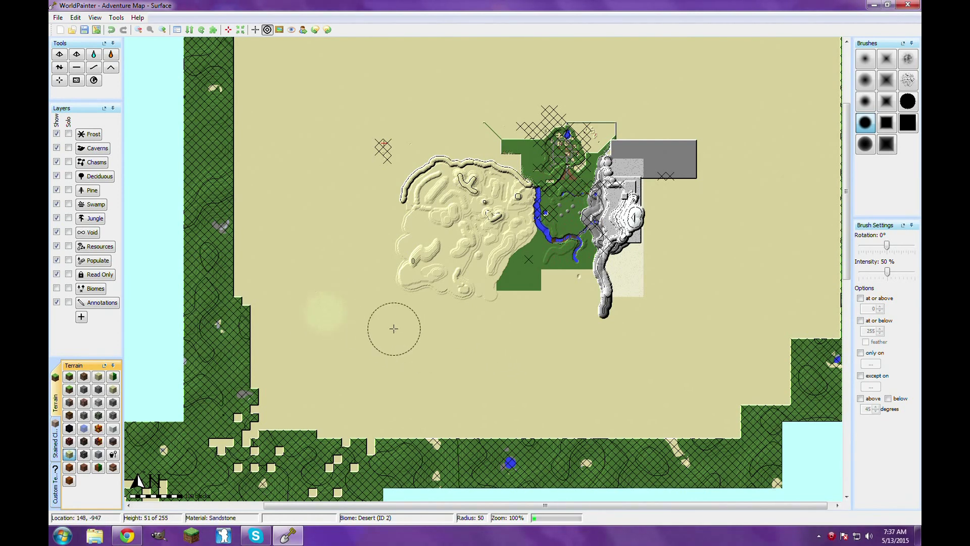
pyautogui.moveTo(394, 329); pyautogui.dragTo(388, 332)
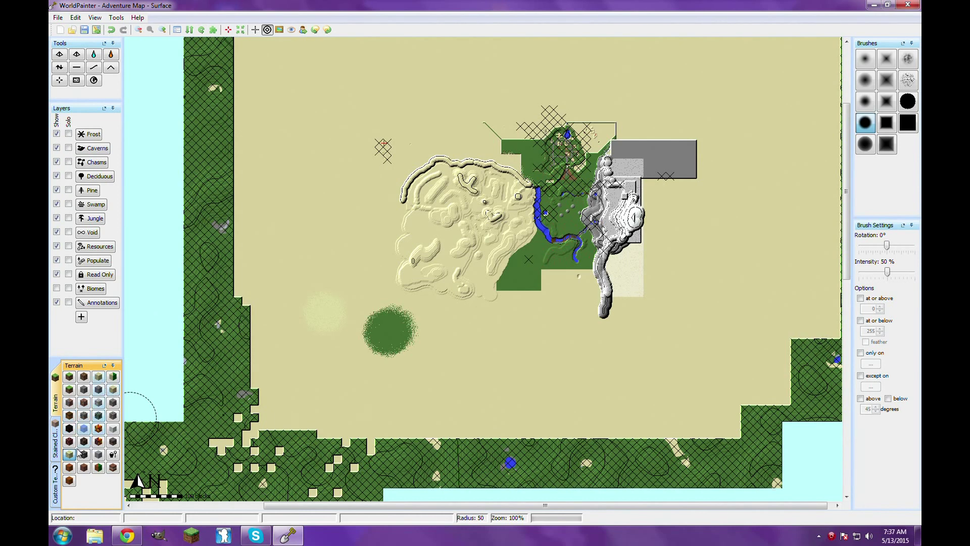
pyautogui.moveTo(333, 311)
pyautogui.mouseDown()
pyautogui.moveTo(378, 315)
pyautogui.moveTo(390, 336)
pyautogui.moveTo(372, 328)
pyautogui.moveTo(355, 342)
pyautogui.mouseUp()
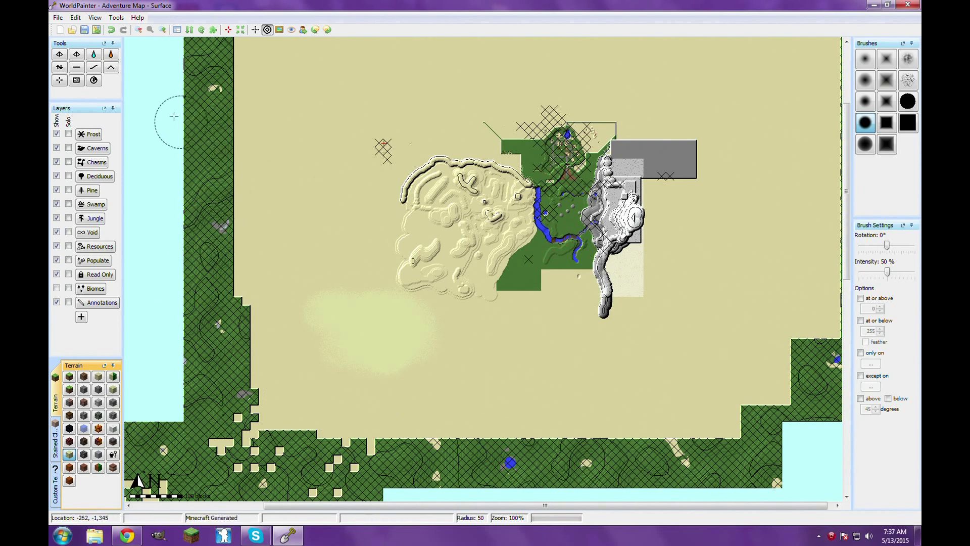
# Raise small mountains on the pale painted patch with the Raise Mountain tool at 50 % intensity.
pyautogui.click(112, 70)
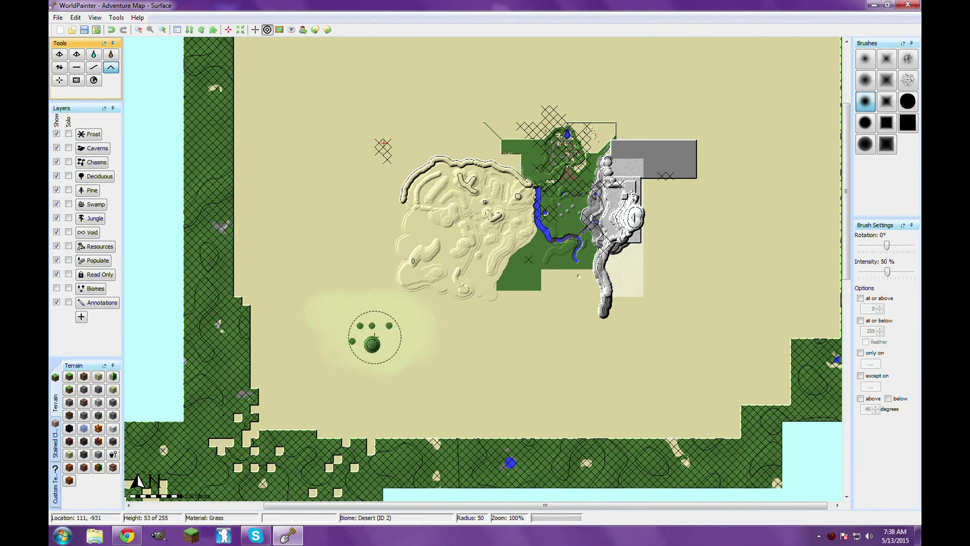
pyautogui.moveTo(372, 344)
pyautogui.mouseDown()
pyautogui.moveTo(346, 323)
pyautogui.moveTo(336, 332)
pyautogui.moveTo(334, 347)
pyautogui.moveTo(356, 346)
pyautogui.mouseUp()
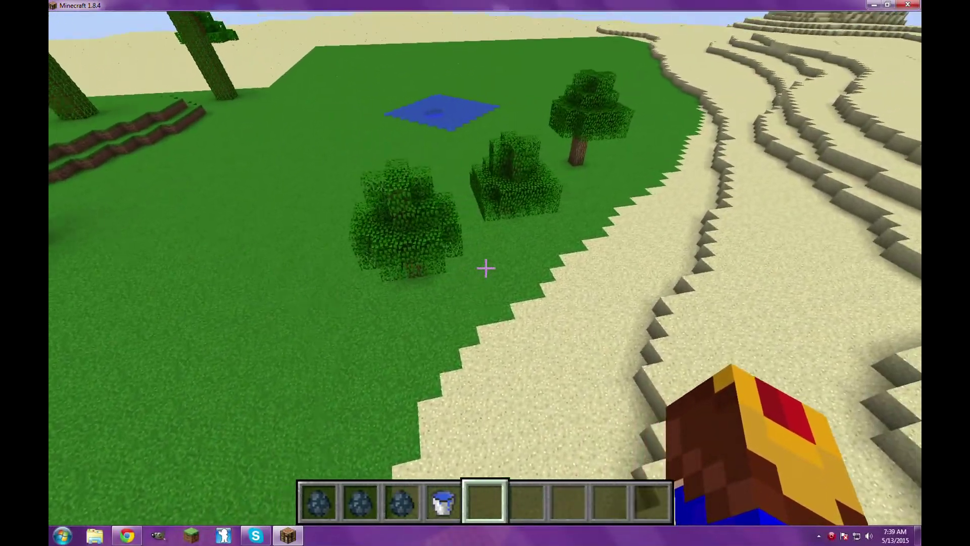
# Place more custom trees along the grass edge beside the sand, using the tree spawn eggs including Tree2.
pyautogui.press('3')
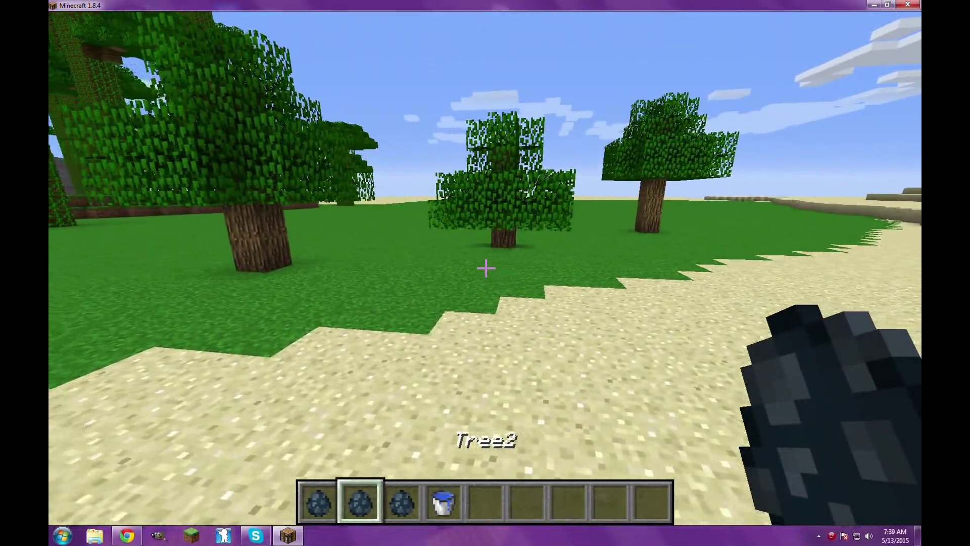
pyautogui.press('1')
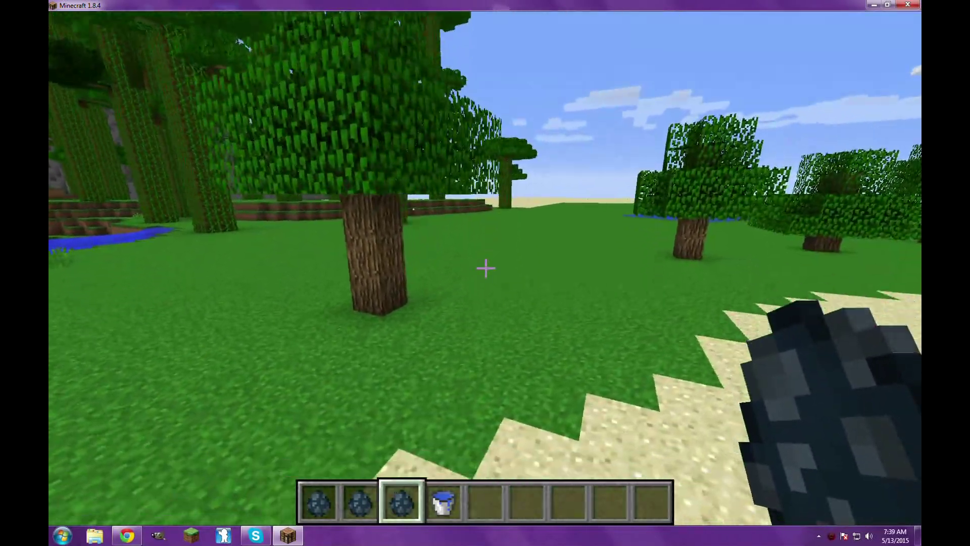
pyautogui.press('1')
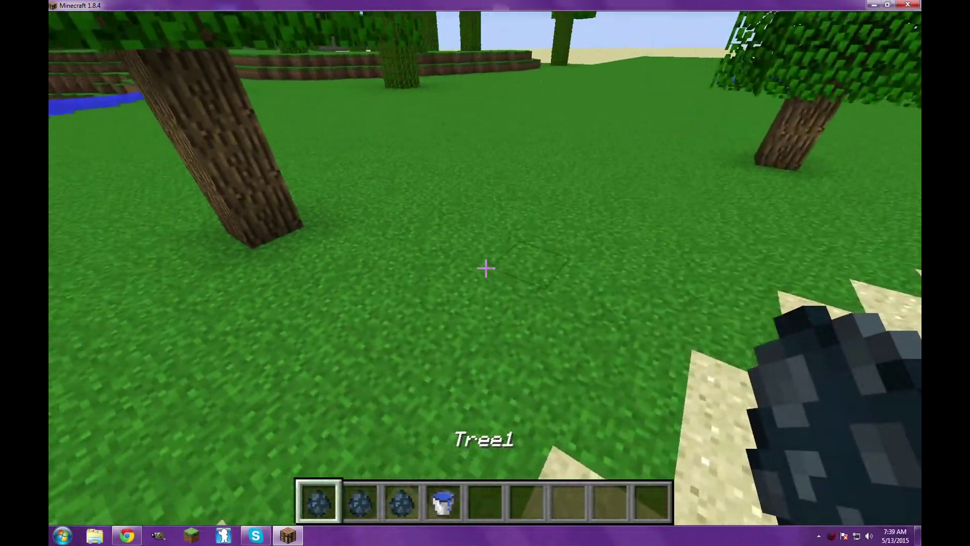
pyautogui.rightClick(486, 268)
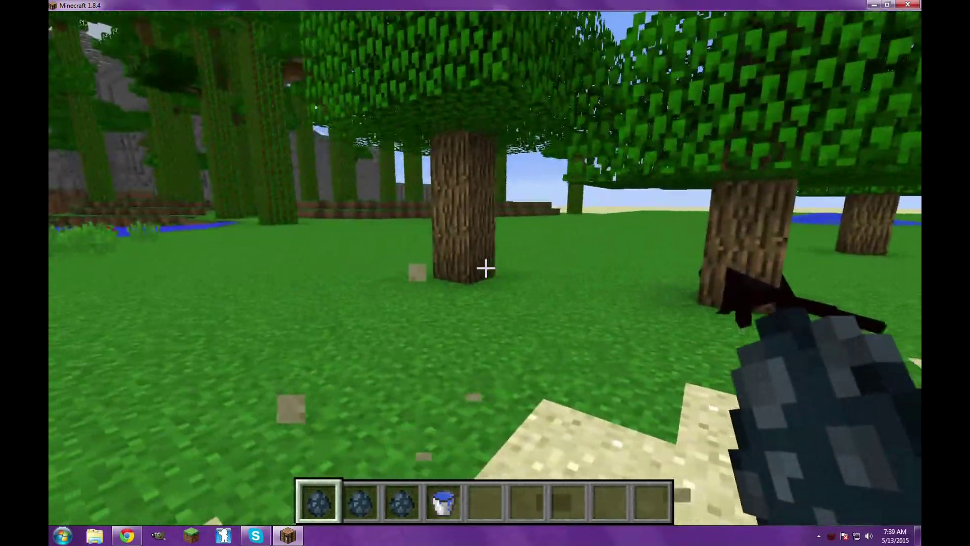
pyautogui.press('2')
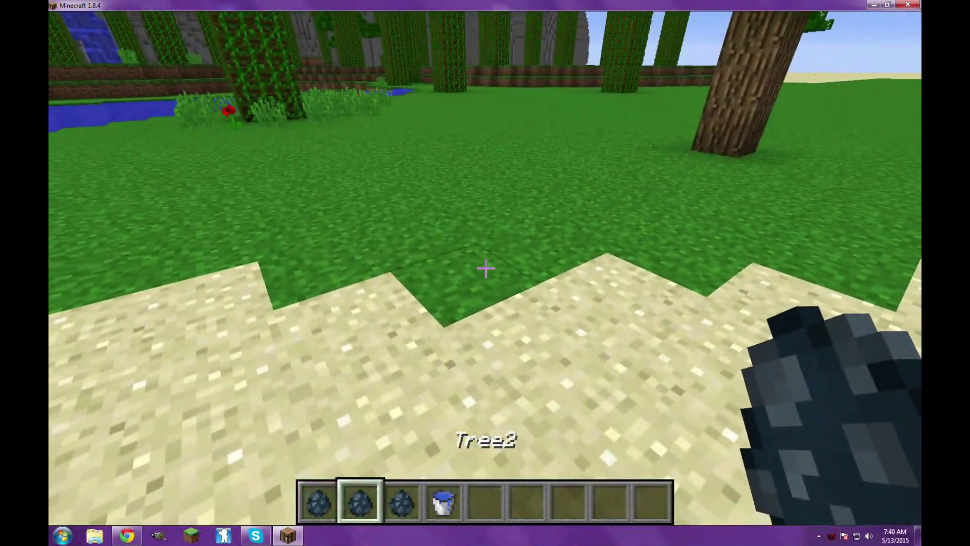
pyautogui.rightClick(486, 267)
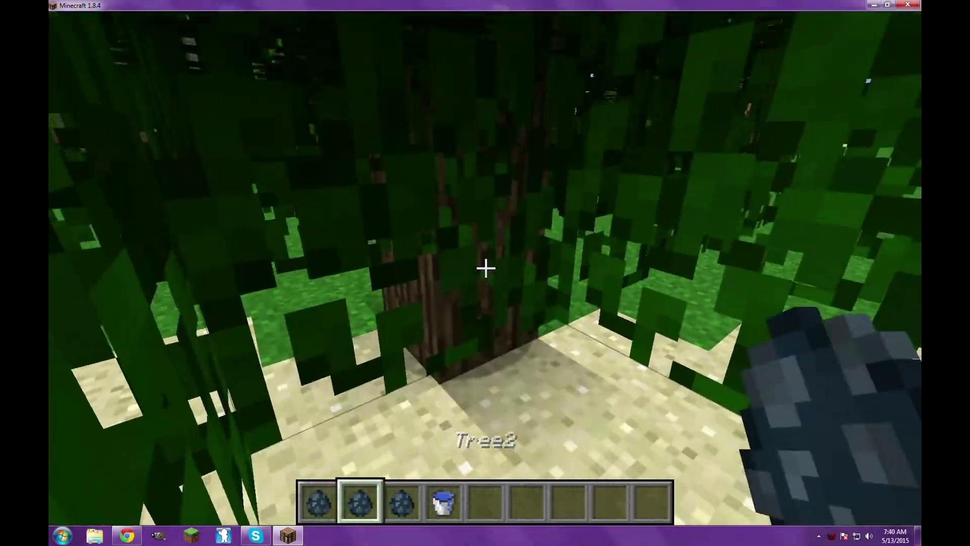
pyautogui.scroll(-3, 485, 268)
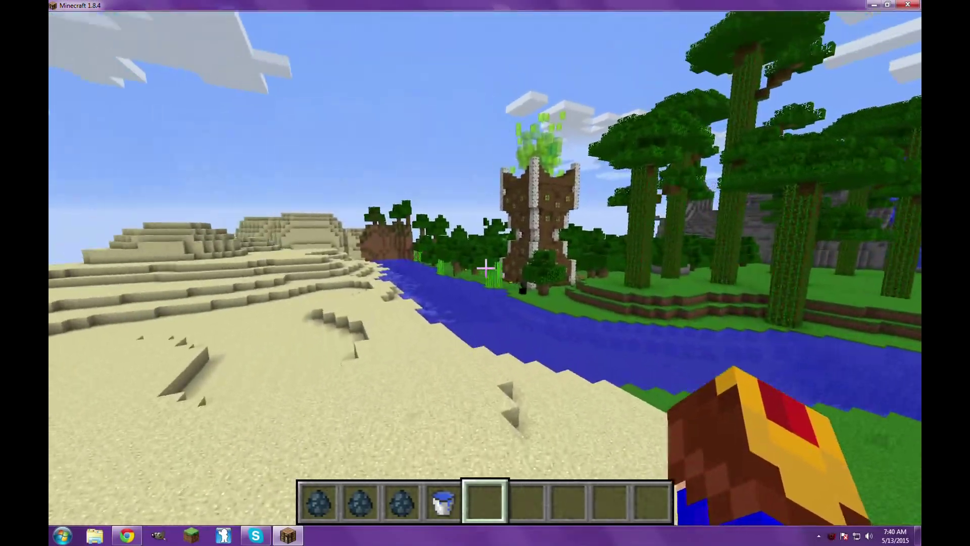
# Fly past the placed trees to the square water pool on the grass and examine the rectangular gap in its surface.
pyautogui.press('w')
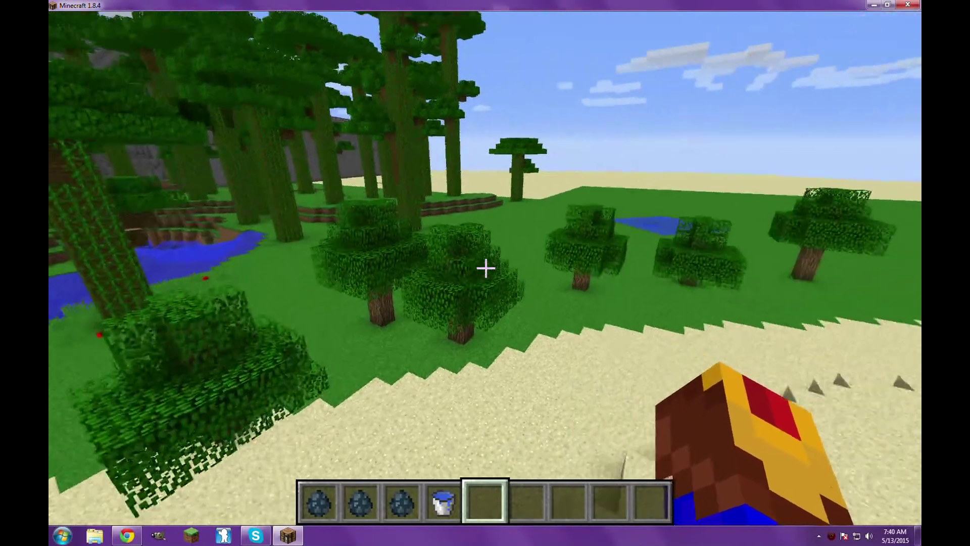
pyautogui.press('w')
pyautogui.press('w')
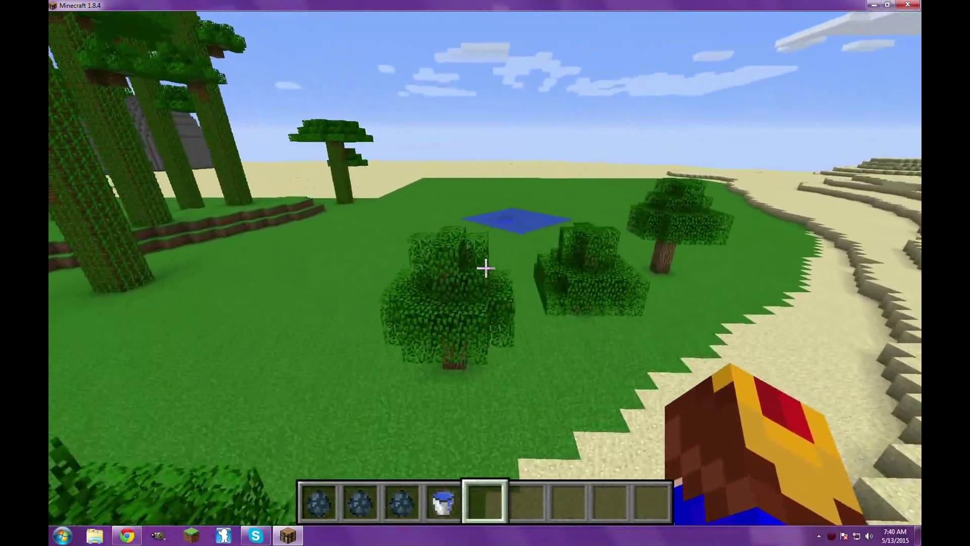
pyautogui.press('w')
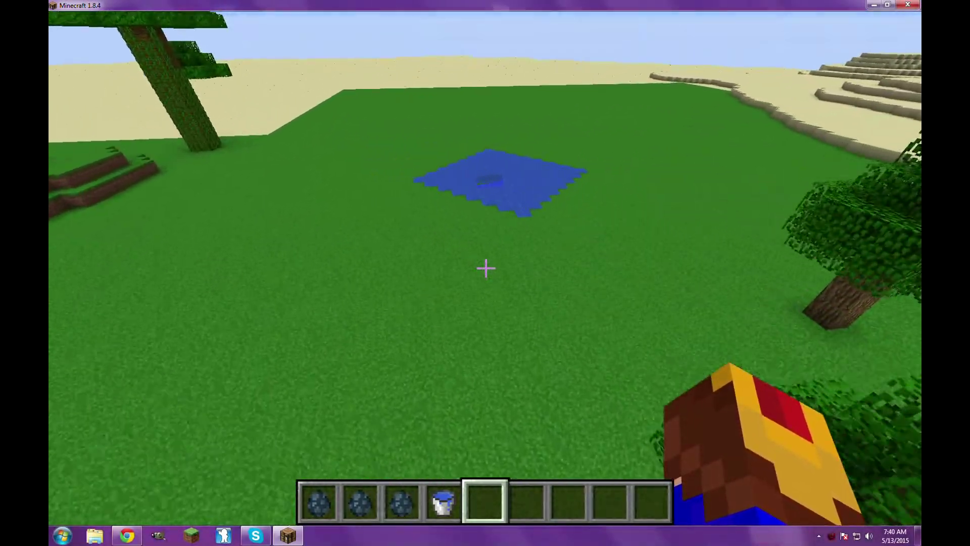
pyautogui.press('w')
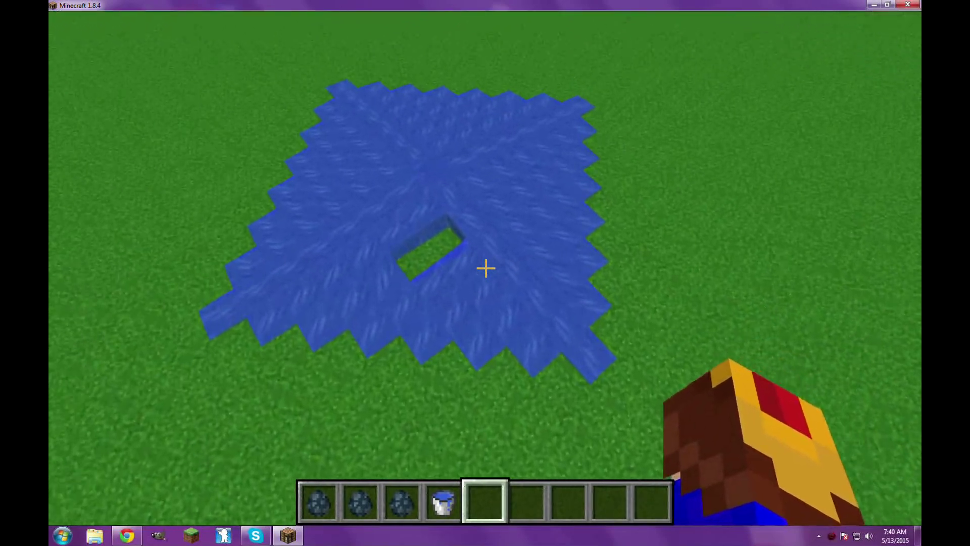
pyautogui.press('w')
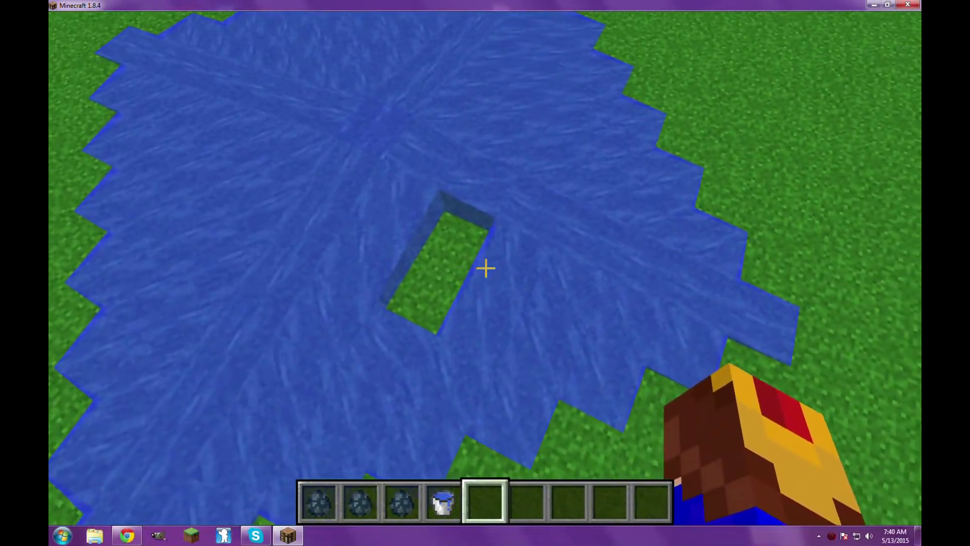
pyautogui.press('w')
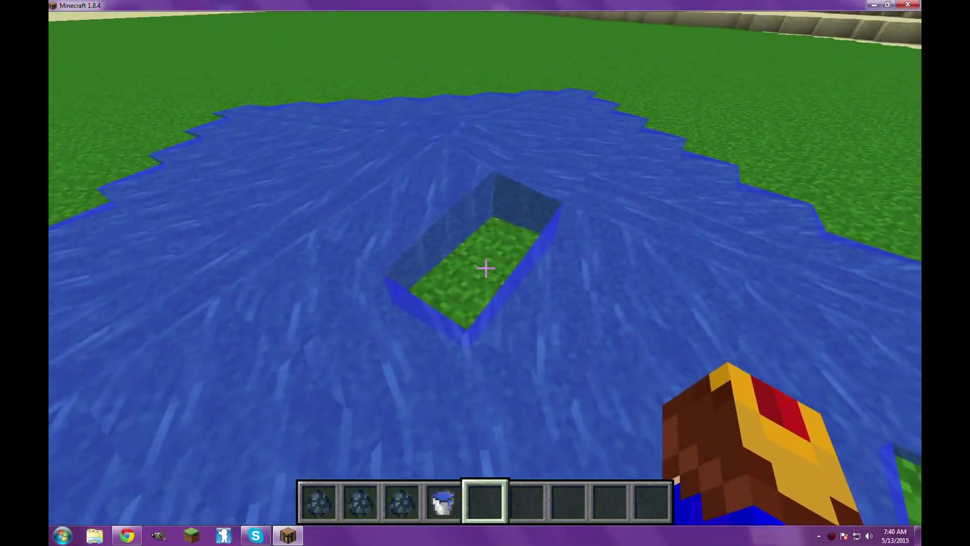
pyautogui.press('space')
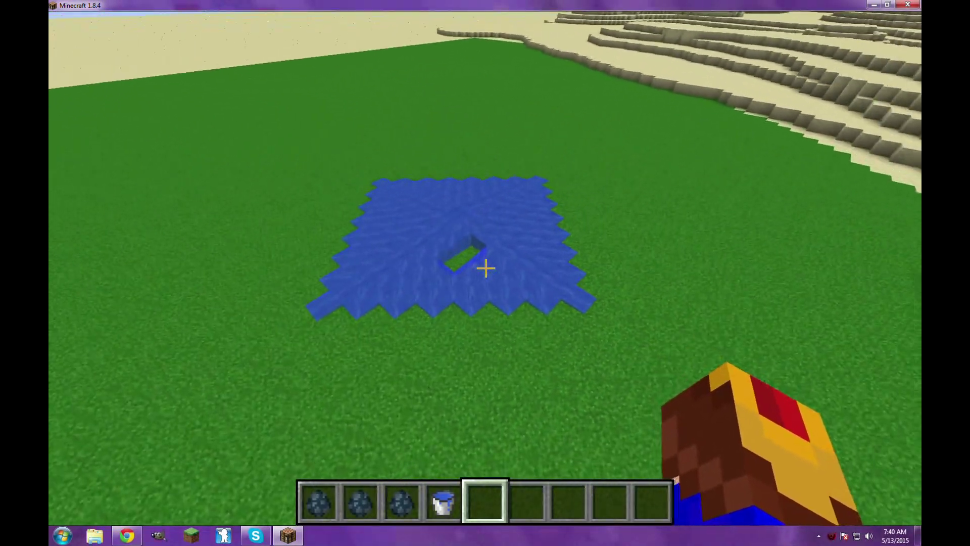
pyautogui.press('w')
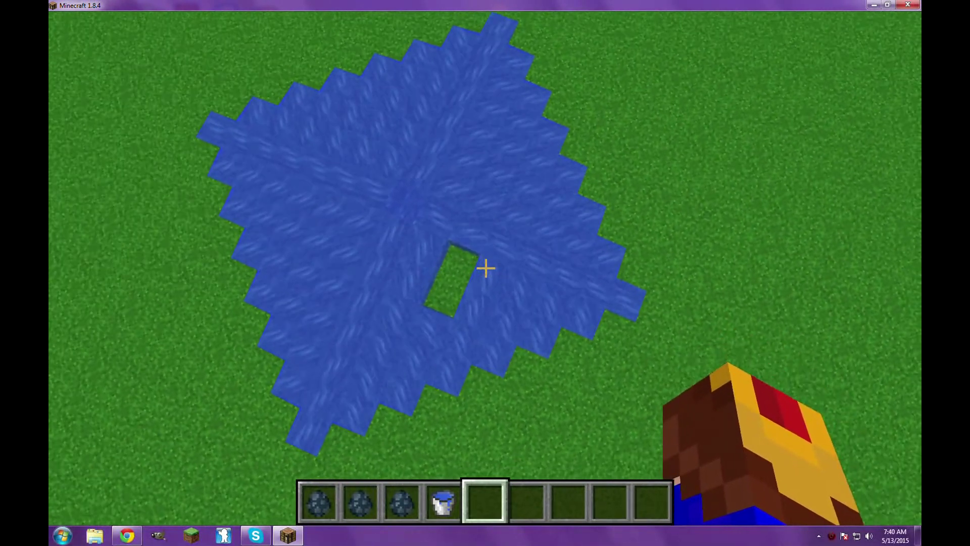
# Widen the dry gap in the water pool by running /setblock ~ ~ ~ piston_extension while standing in the water beside it.
pyautogui.press('shift')
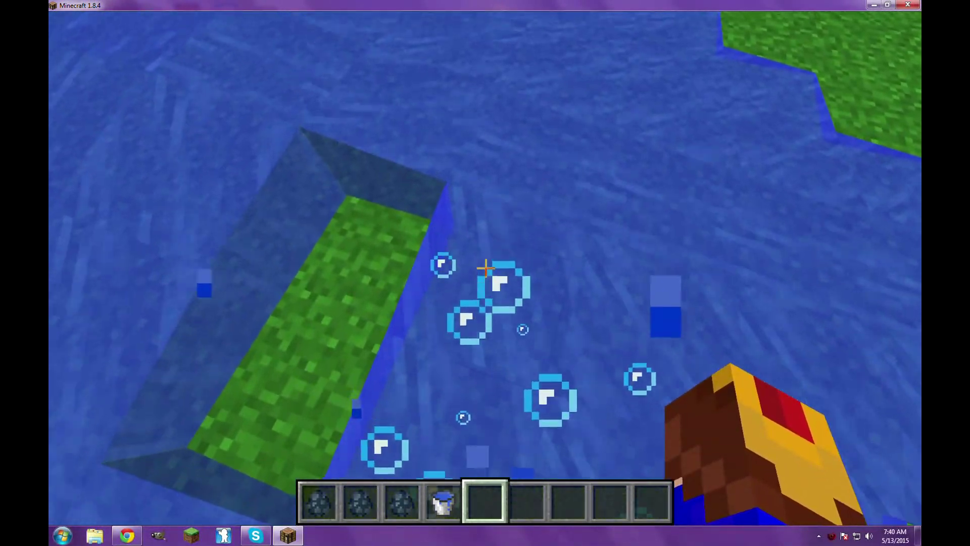
pyautogui.press('t')
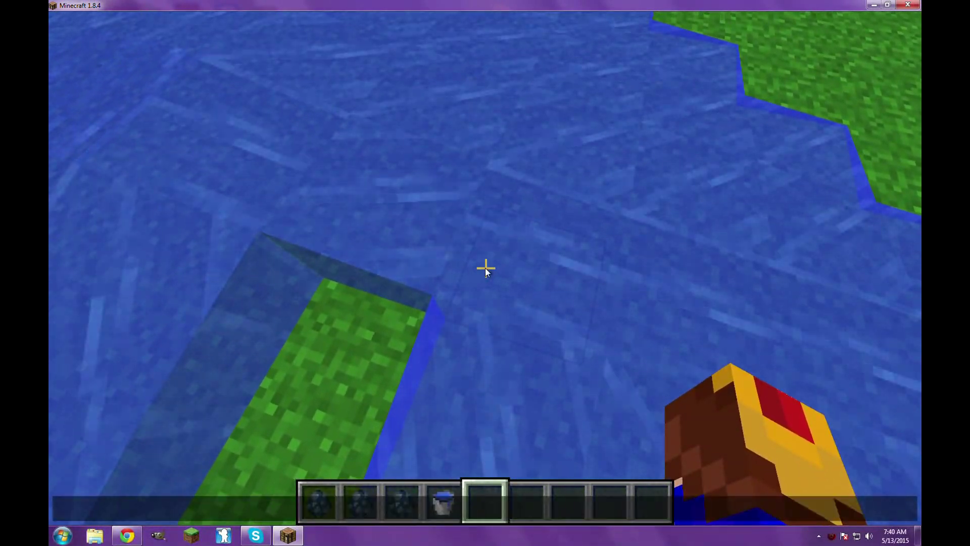
pyautogui.write('/setbl')
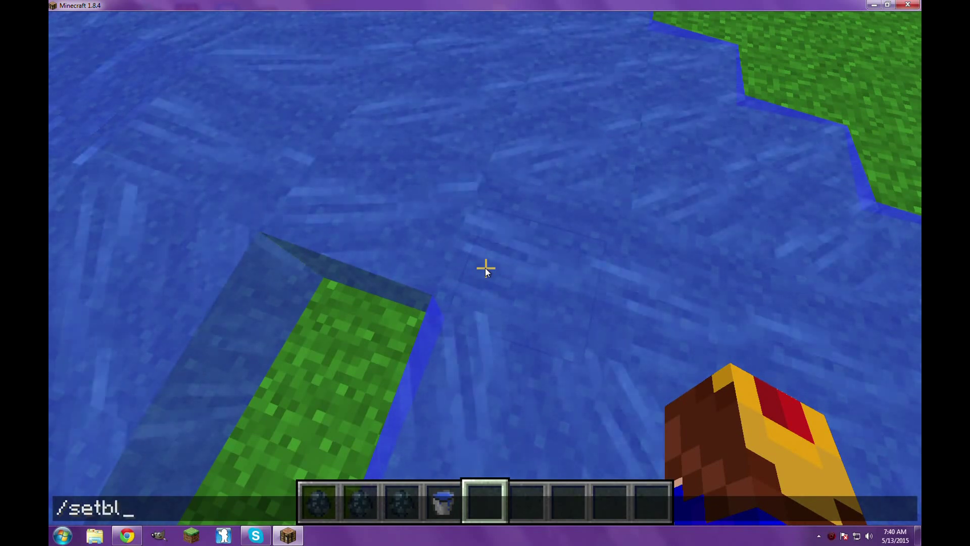
pyautogui.write('ock ~ ~ ~  ')
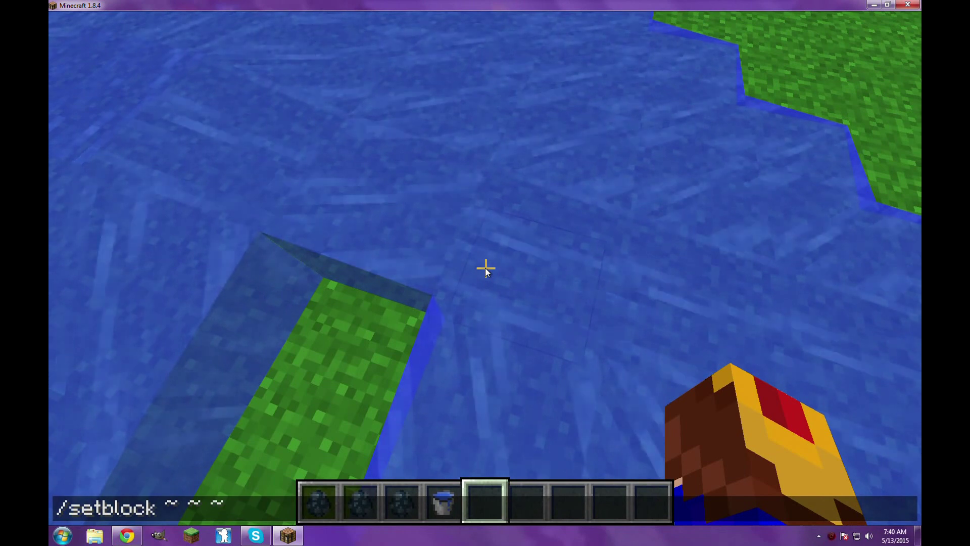
pyautogui.write('piston_e')
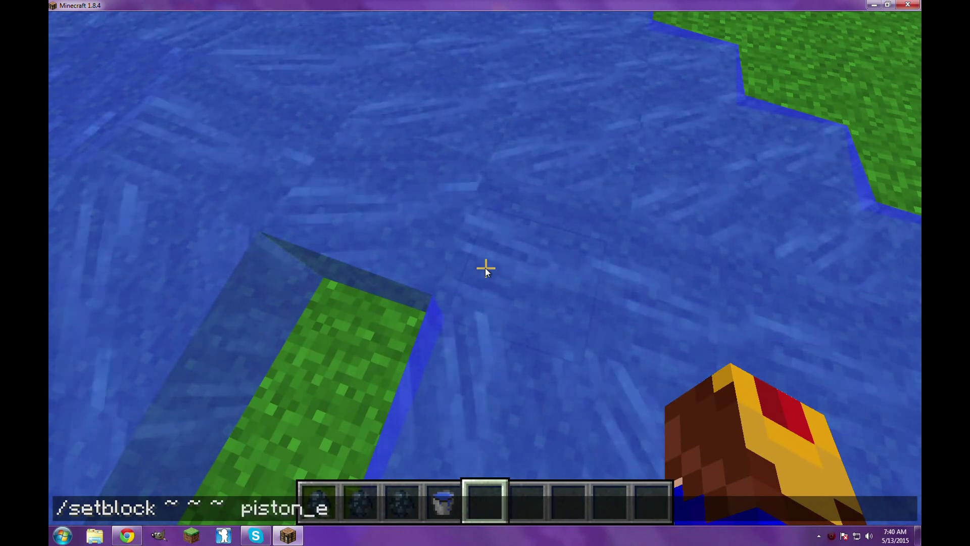
pyautogui.write('xtension')
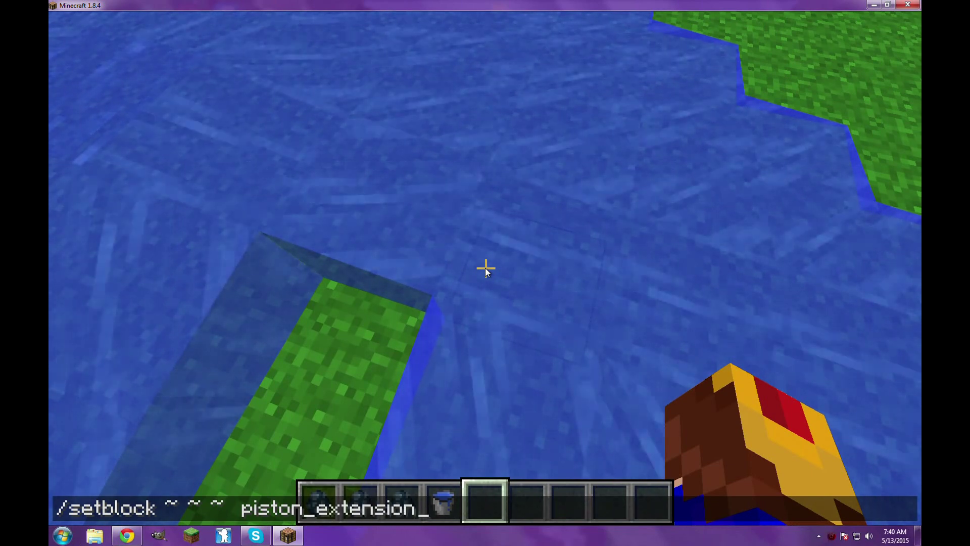
pyautogui.press('Return')
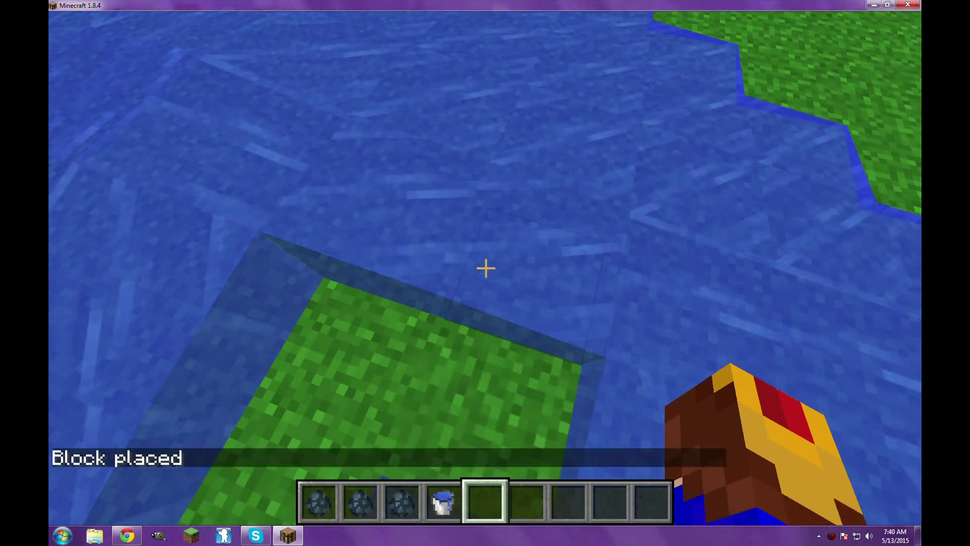
pyautogui.press('s')
pyautogui.press('s')
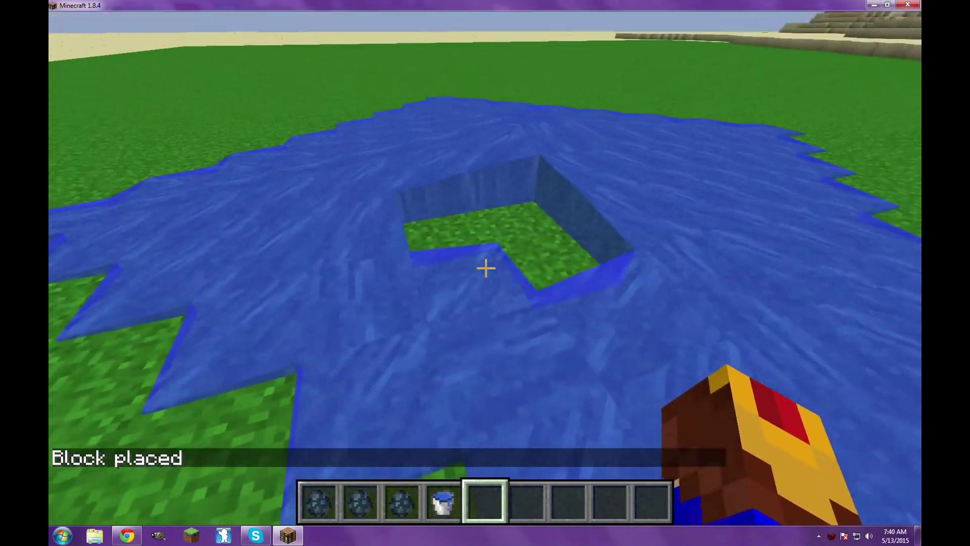
pyautogui.press('w')
pyautogui.press('w')
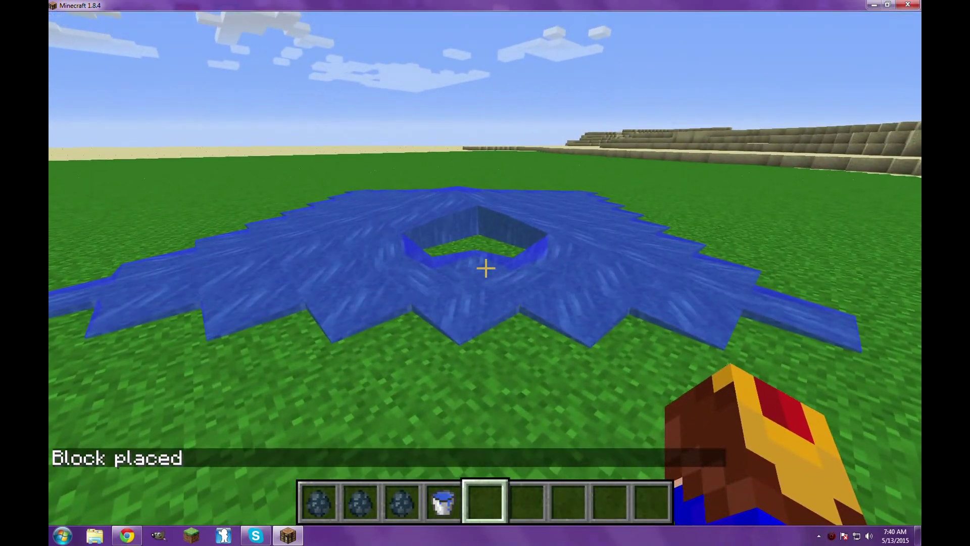
# Fly through the jungle trees to the grey stone mountain and examine the waterfalls and the river flowing from them.
pyautogui.press('w')
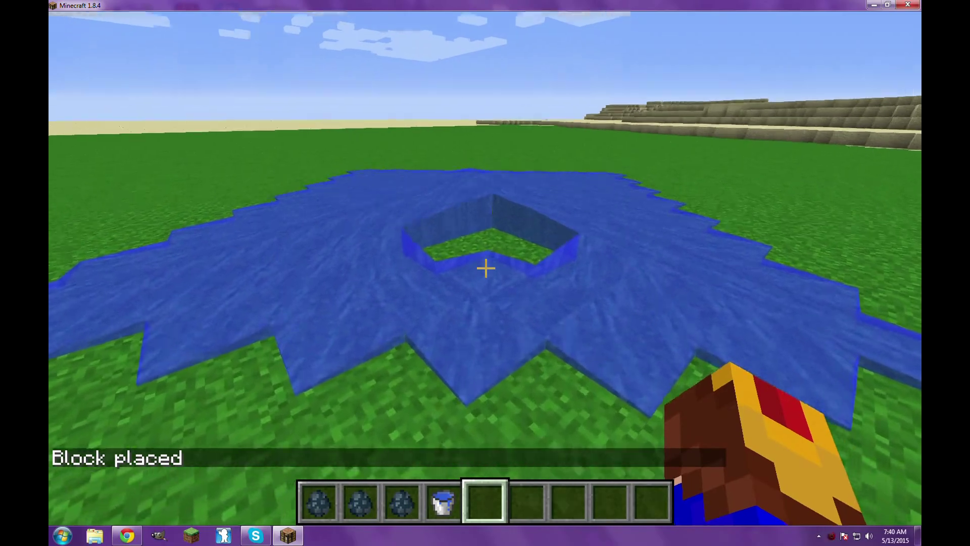
pyautogui.press('w')
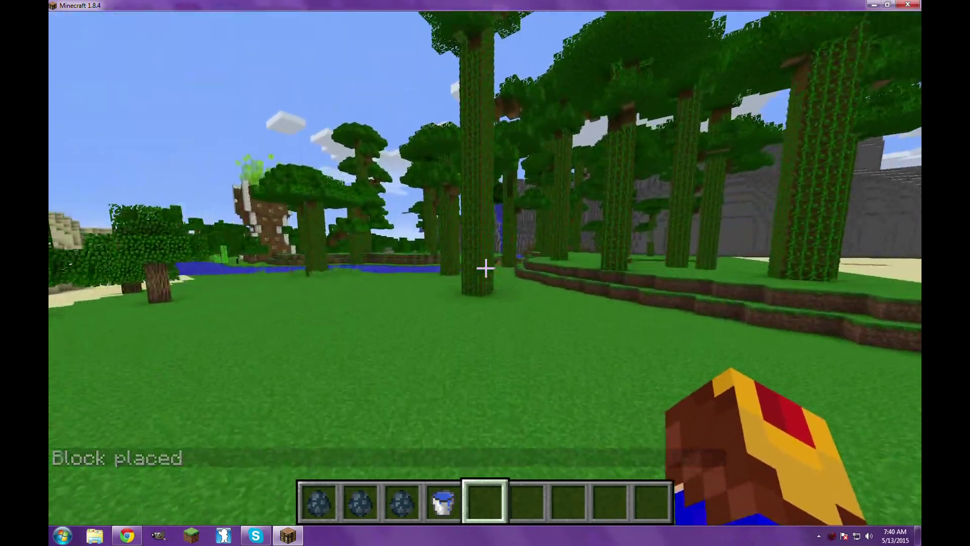
pyautogui.press('w')
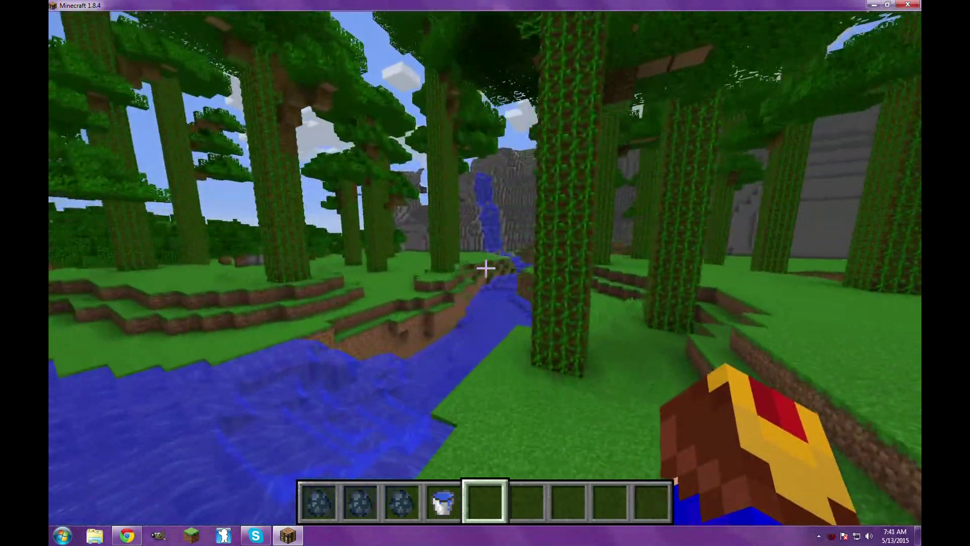
pyautogui.press('w')
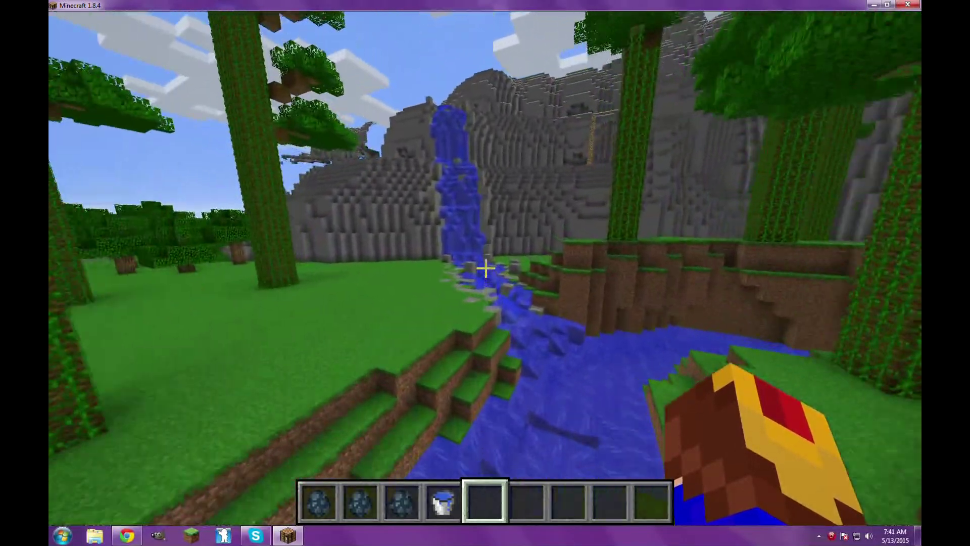
pyautogui.press('space')
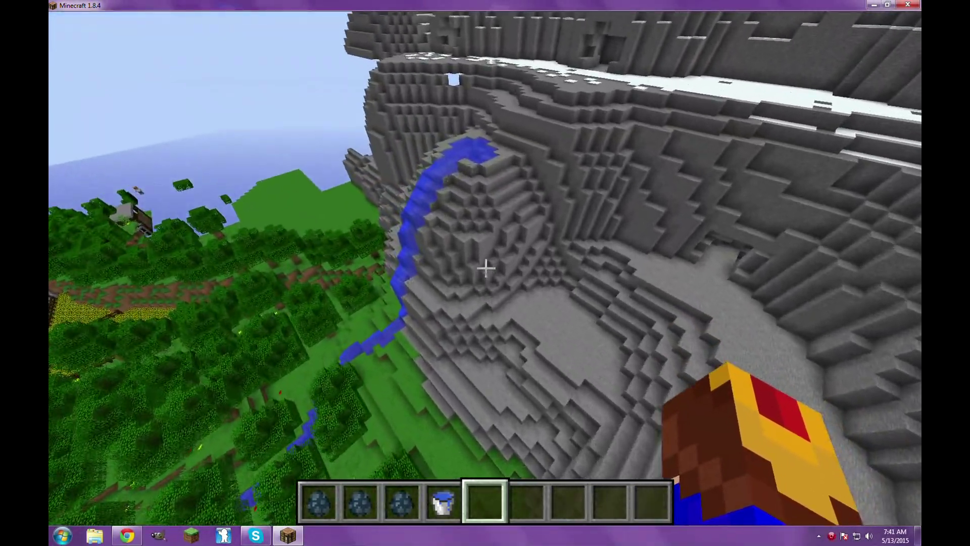
pyautogui.press('w')
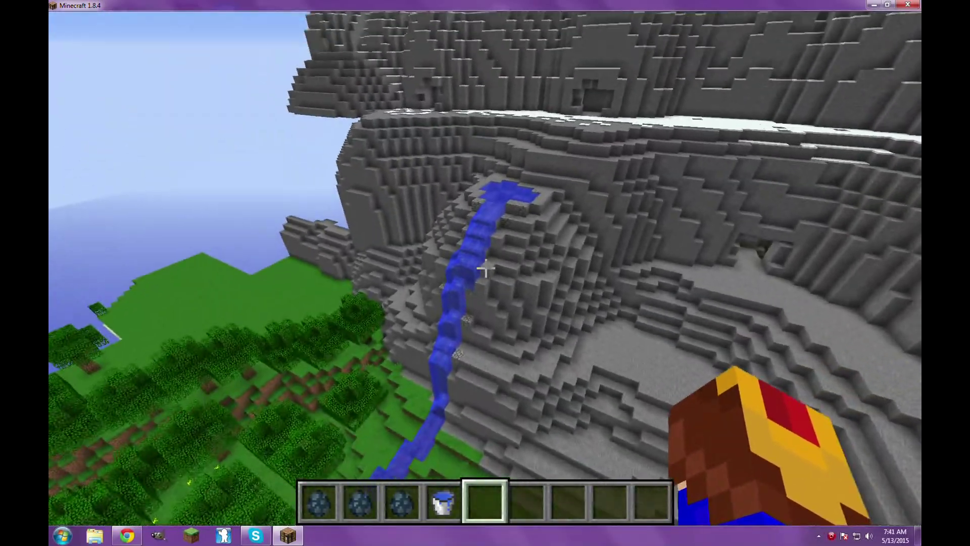
pyautogui.press('w')
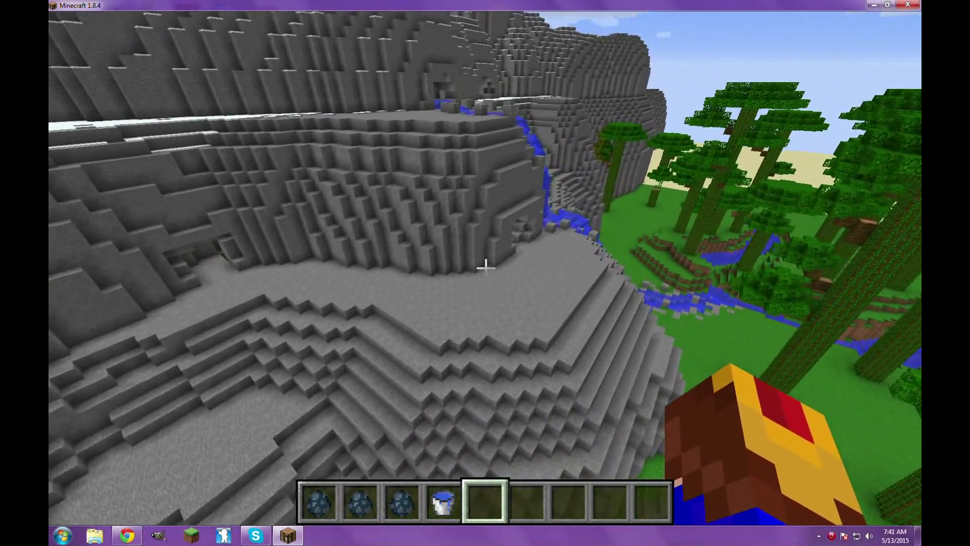
pyautogui.press('w')
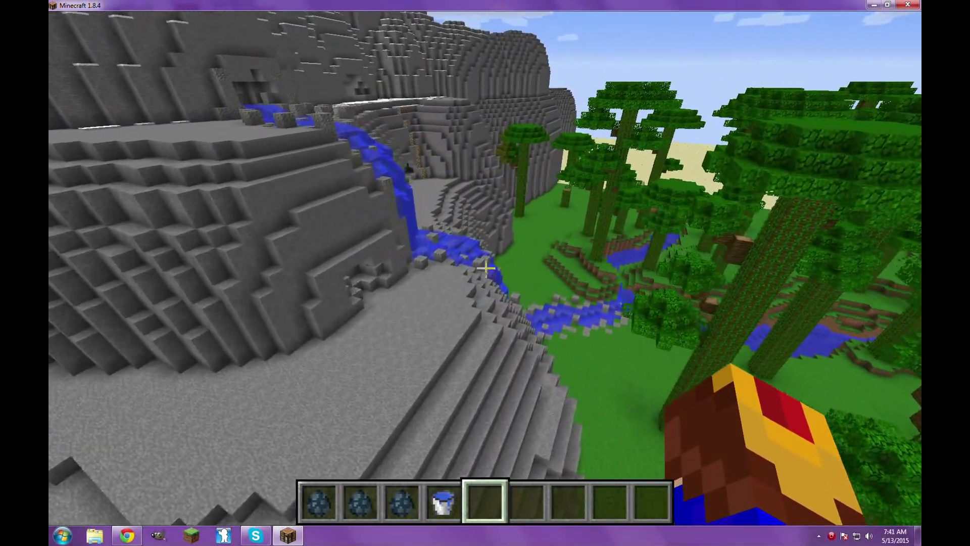
pyautogui.press('w')
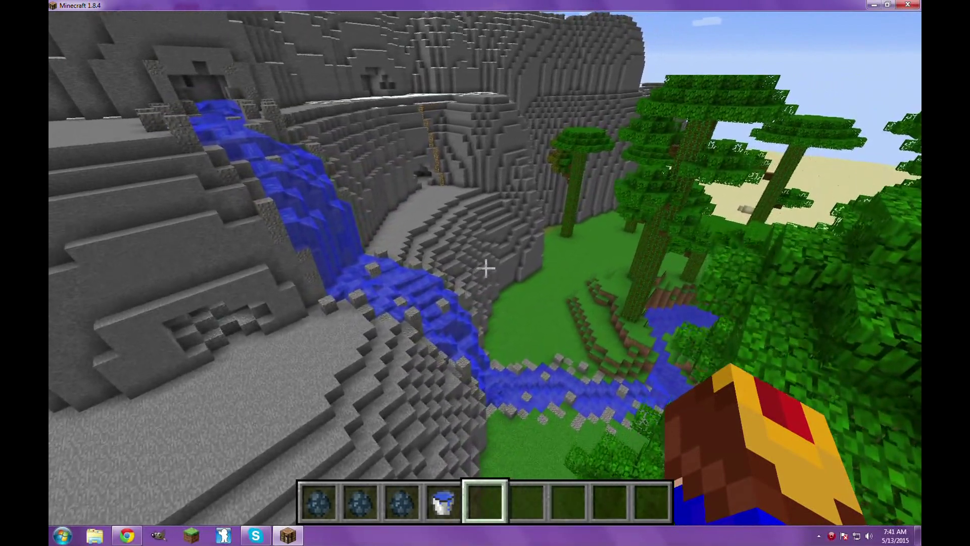
pyautogui.press('w')
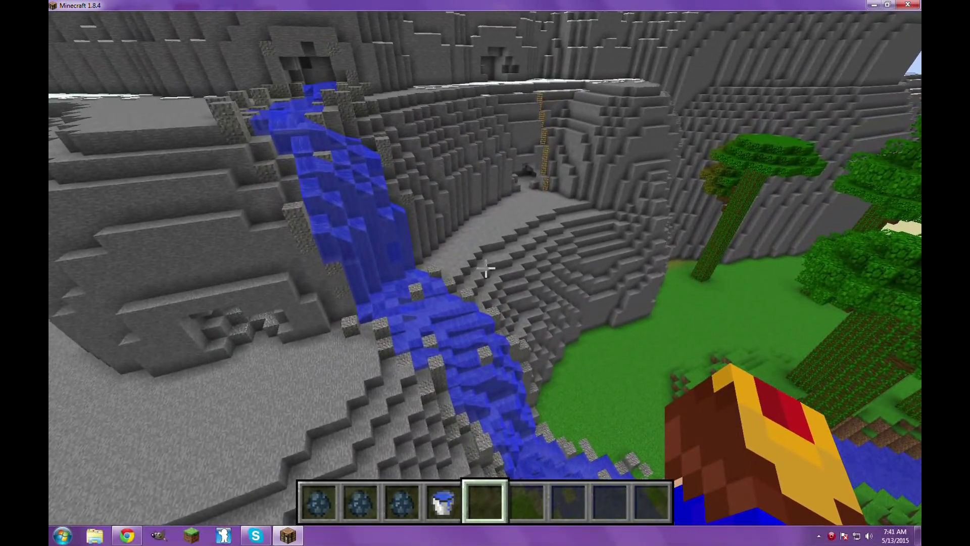
pyautogui.press('w')
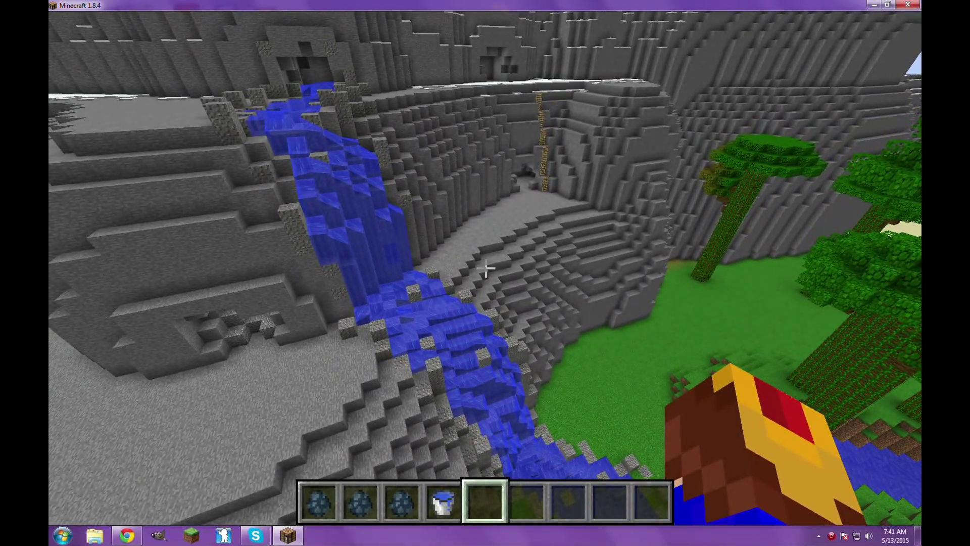